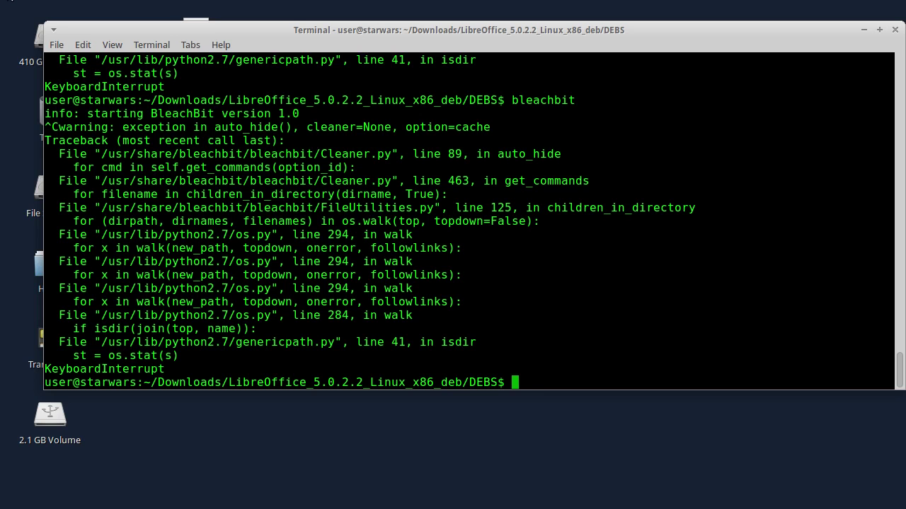
Launch BleachBit as root, authenticating with the administrator password, and move its window higher on the desktop
key(super)
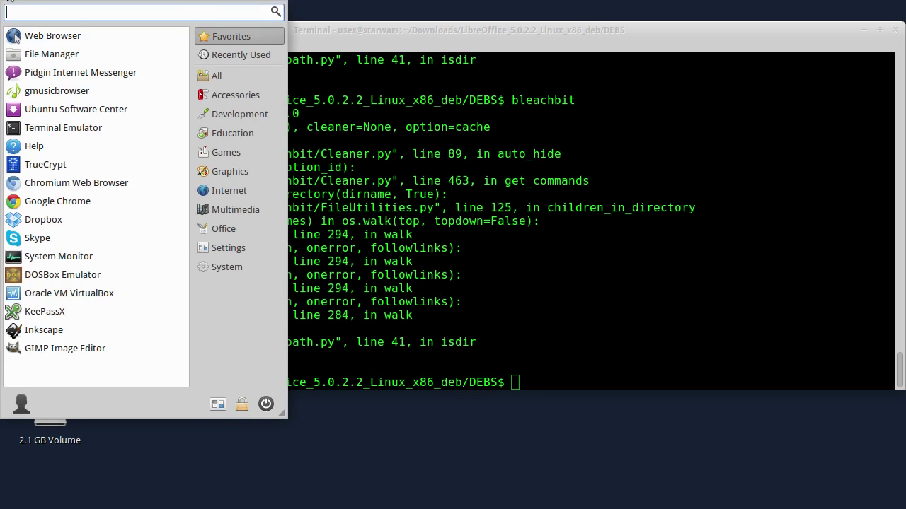
click(214, 78)
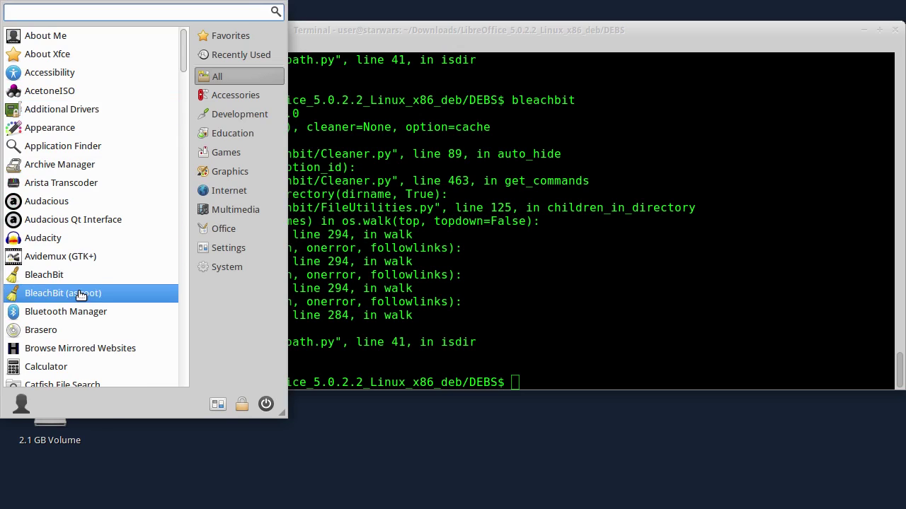
click(106, 292)
text(••••••••••••••)
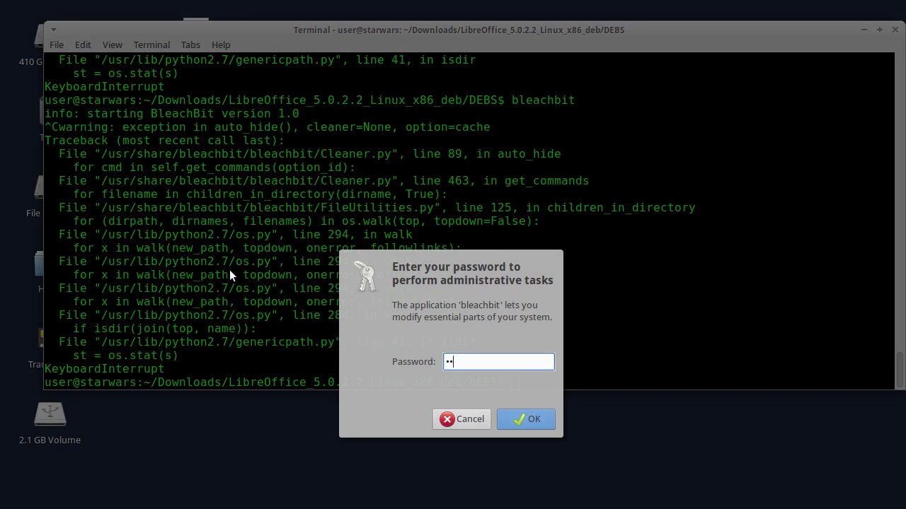
text(•••••••••••••)
key(Return)
drag(255, 218, 329, 36)
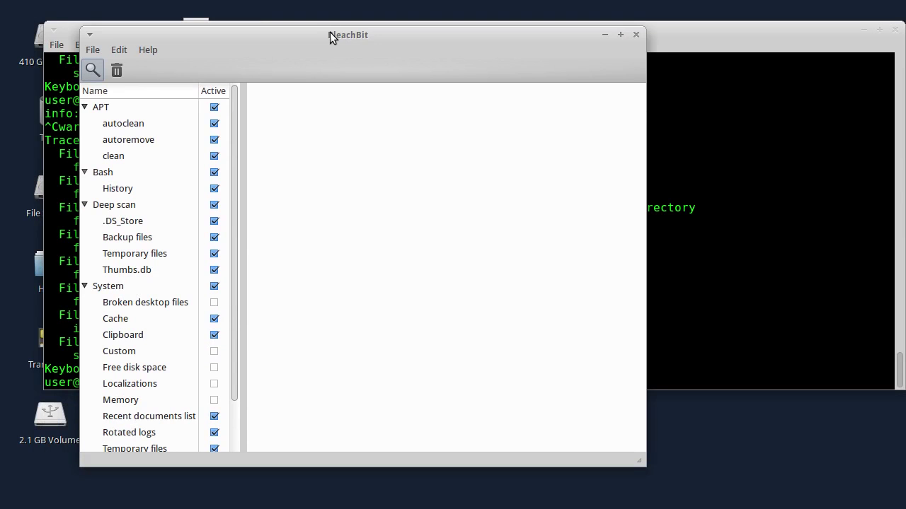
Shred libobasis5.0-core_5.0.2.2-2_i386.deb from the DEBS folder of Downloads/LibreOffice_5.0.2.2_Linux_x86_deb, confirming the permanent deletion
click(93, 51)
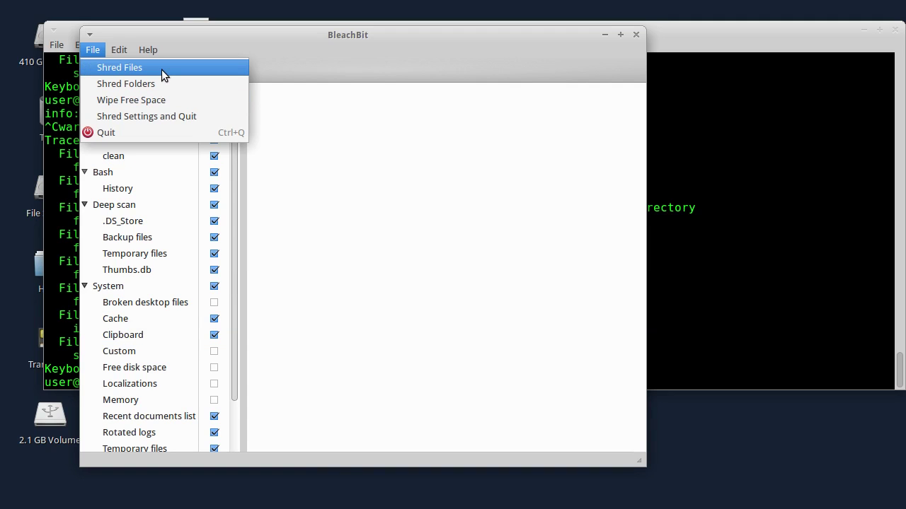
click(93, 51)
click(92, 50)
click(100, 64)
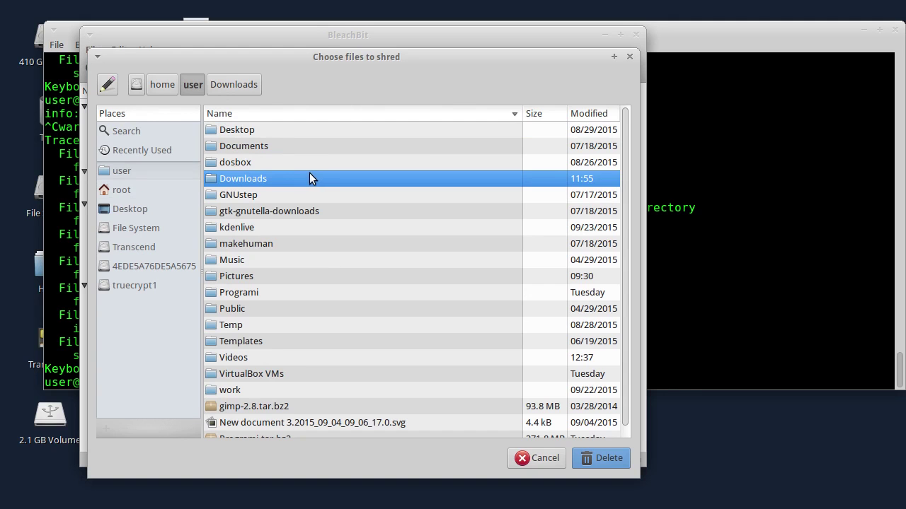
double_click(267, 180)
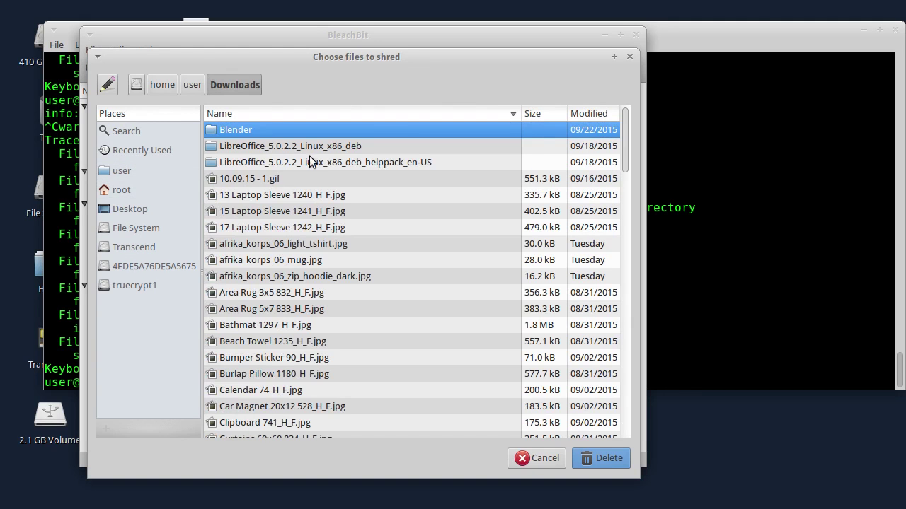
double_click(292, 150)
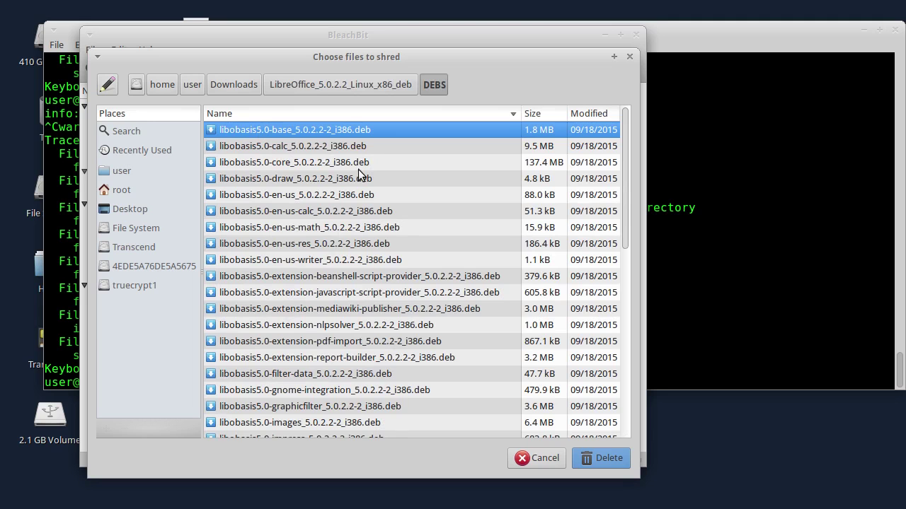
click(358, 164)
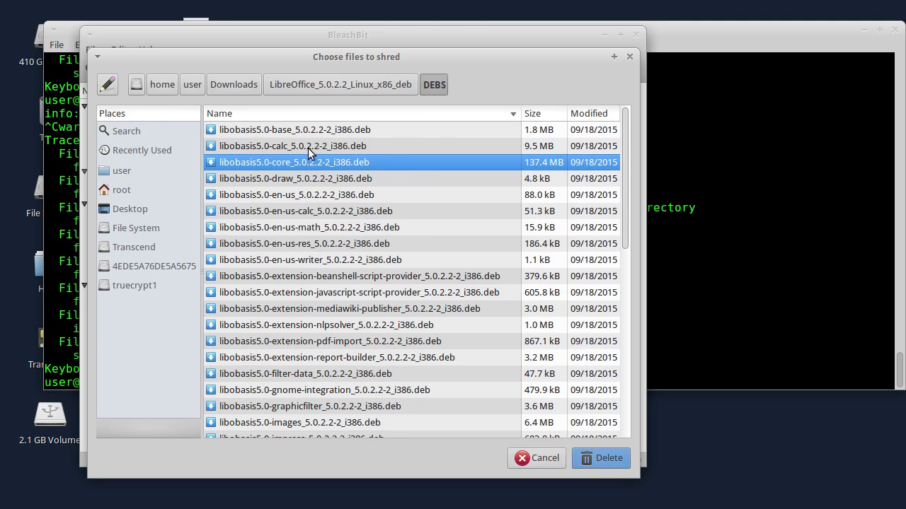
click(598, 459)
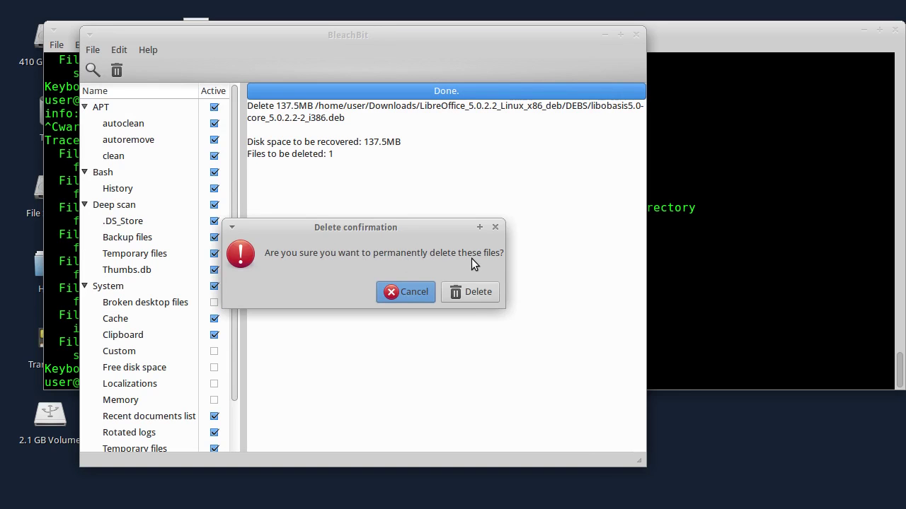
click(471, 295)
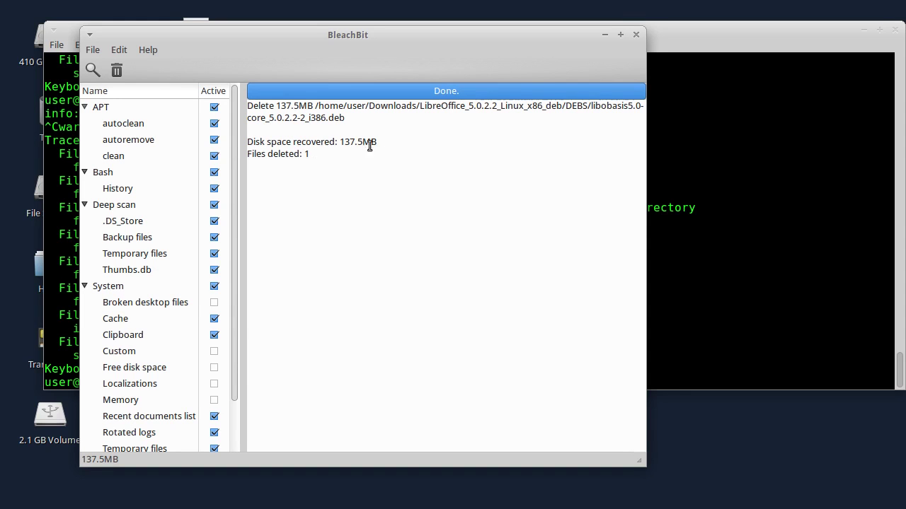
Shred the whole LibreOffice_5.0.2.2_Linux_x86_deb_helppack_en-US folder in Downloads and confirm the permanent deletion
click(92, 50)
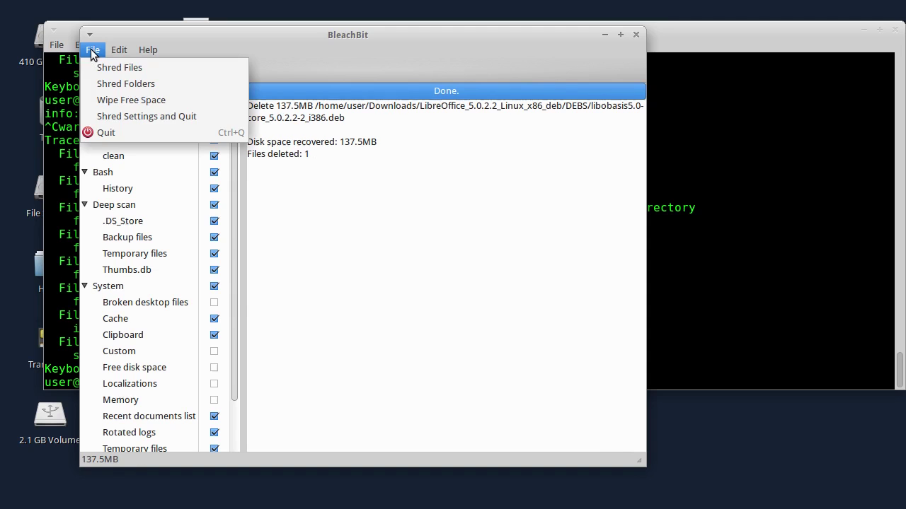
click(92, 84)
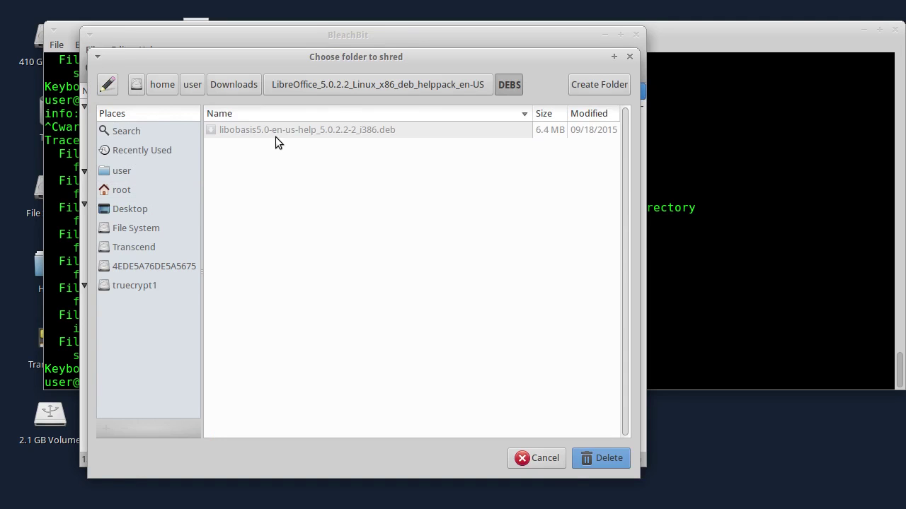
click(288, 90)
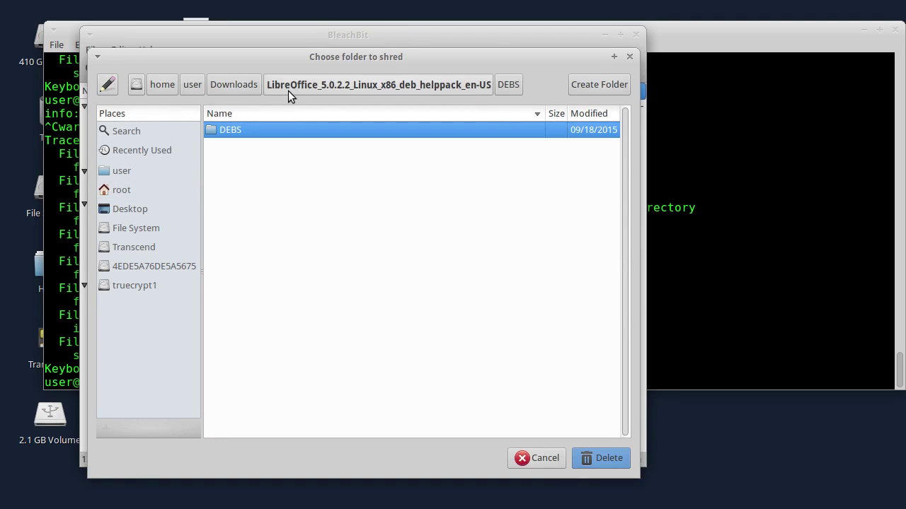
click(237, 89)
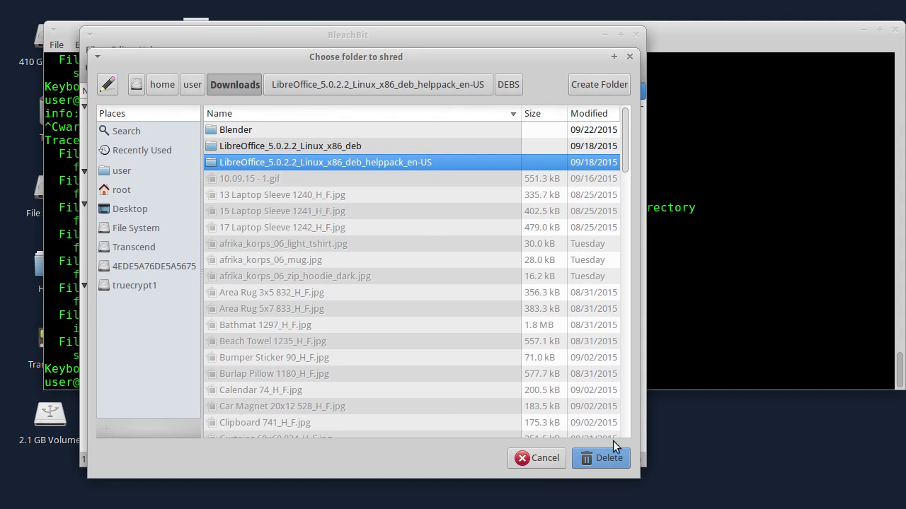
click(601, 456)
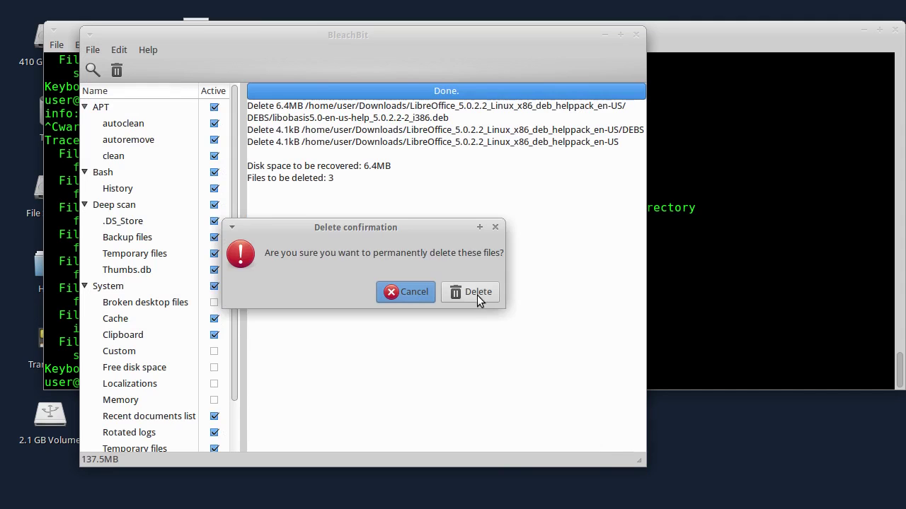
click(479, 293)
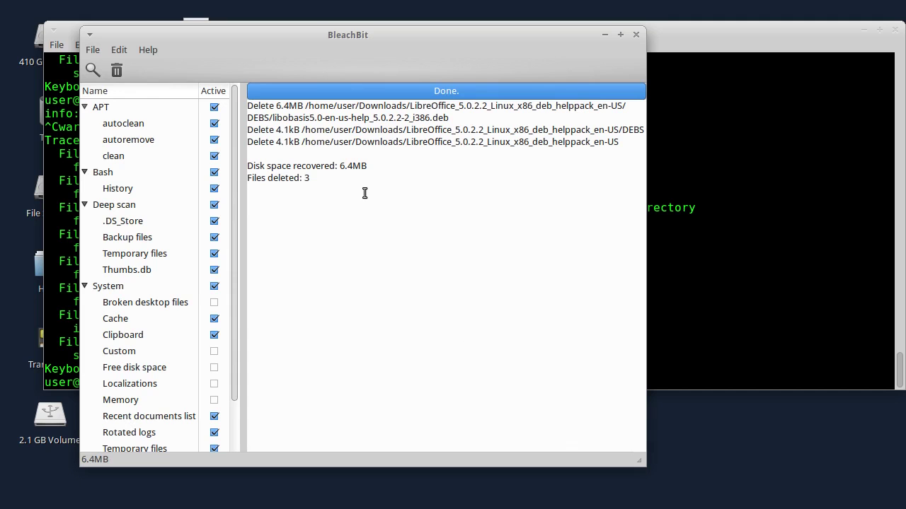
click(94, 51)
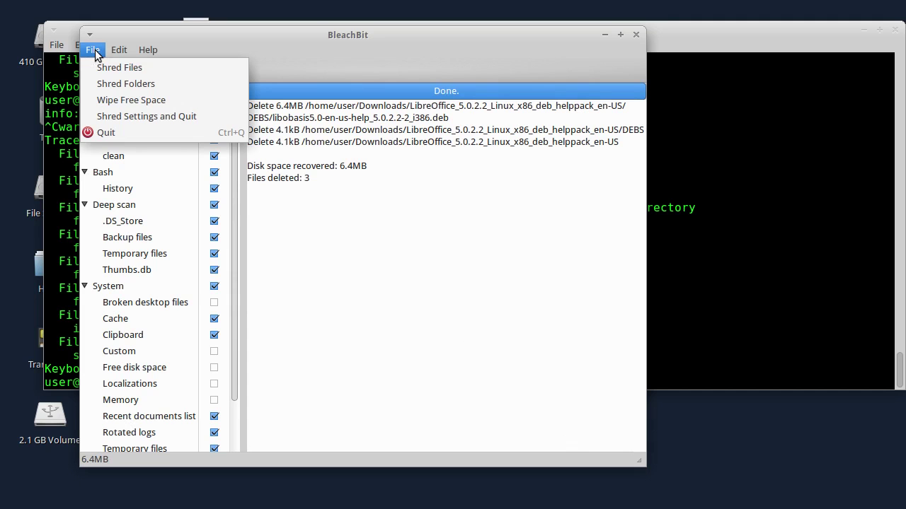
click(126, 100)
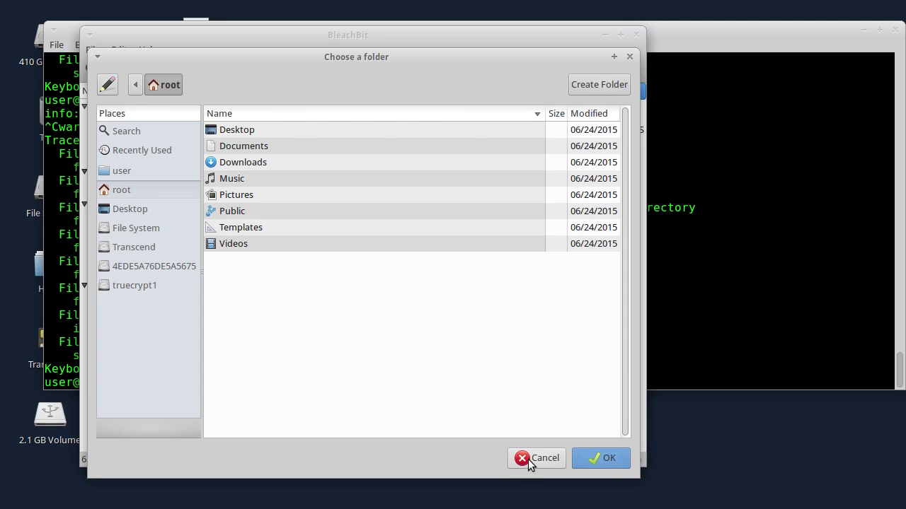
click(530, 461)
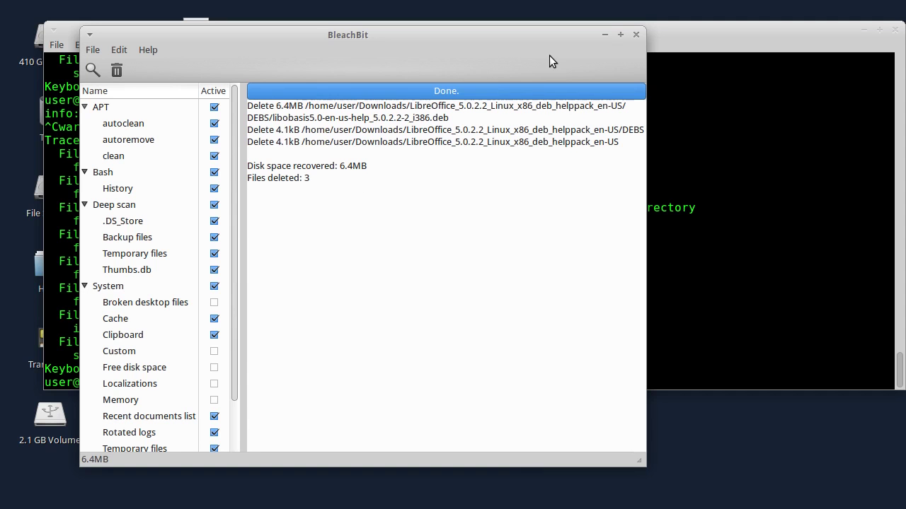
Close BleachBit and display the wipe command's help in the terminal, reading through its options
click(635, 35)
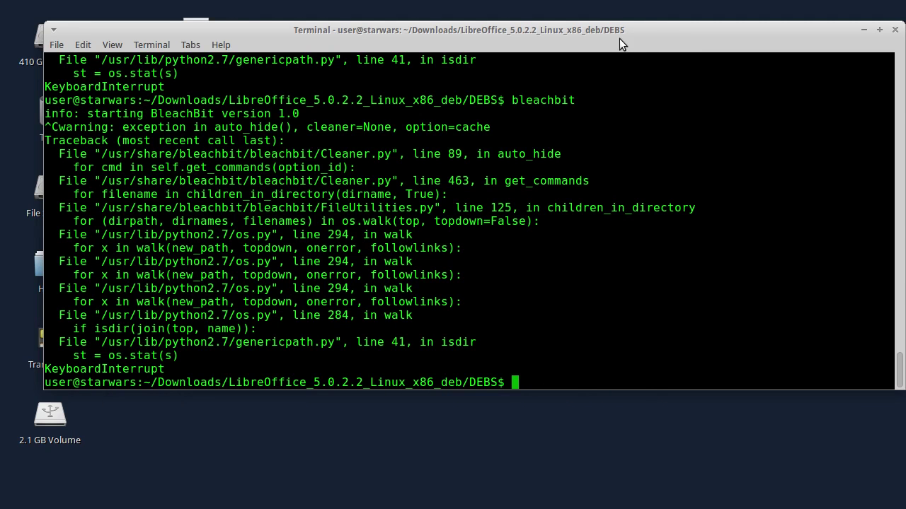
drag(617, 33, 603, 24)
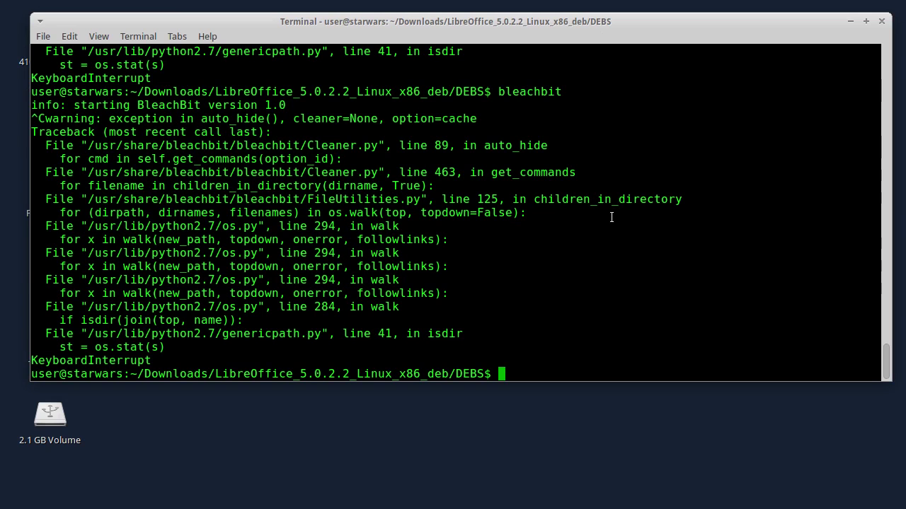
text(wipe -h)
key(Return)
scroll(581, 205, up, 8)
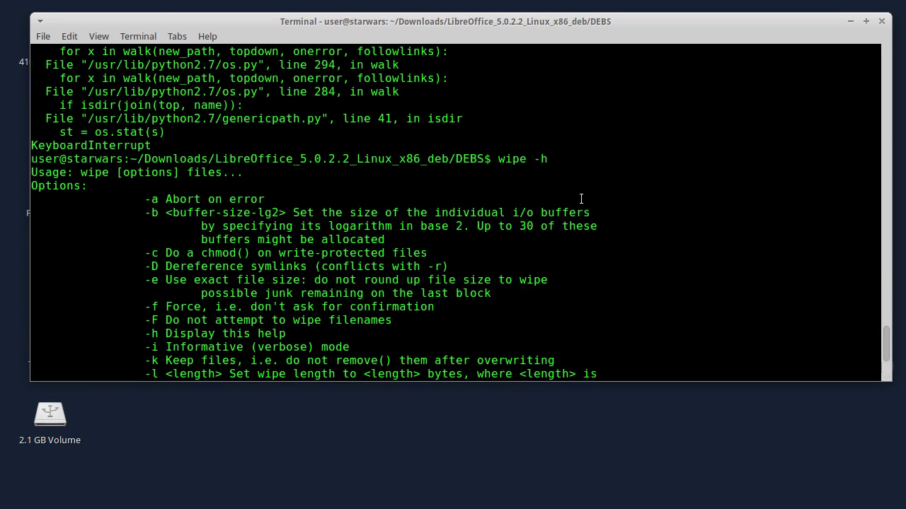
scroll(387, 210, down, 4)
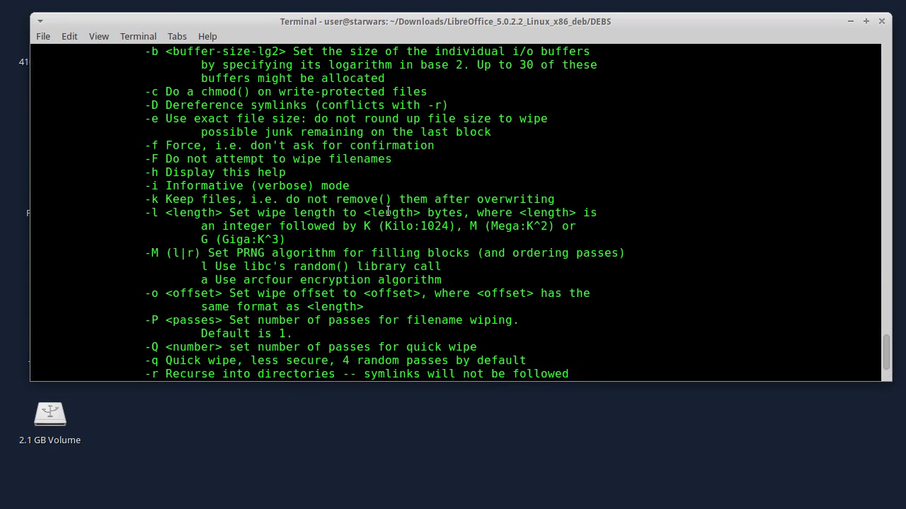
scroll(388, 210, down, 4)
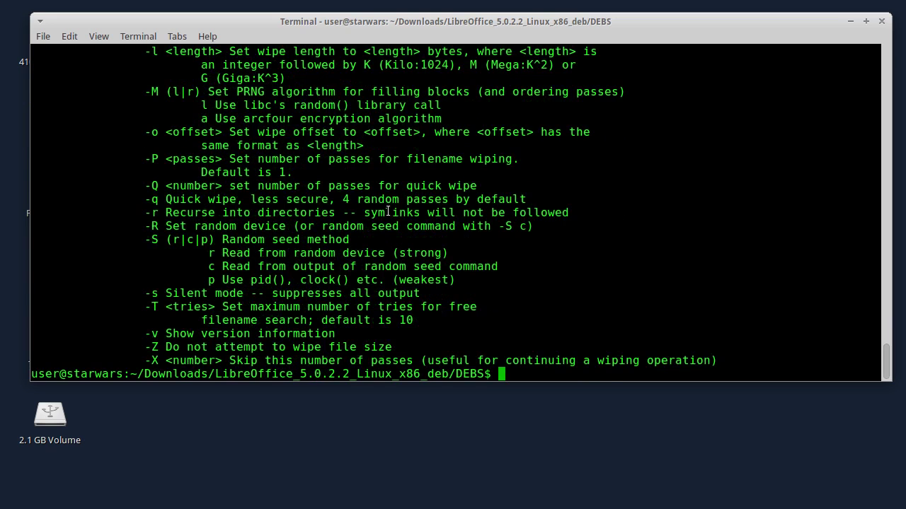
List the files of the current DEBS folder in long format and locate the LibreOffice Writer package
text(ls -l)
key(Return)
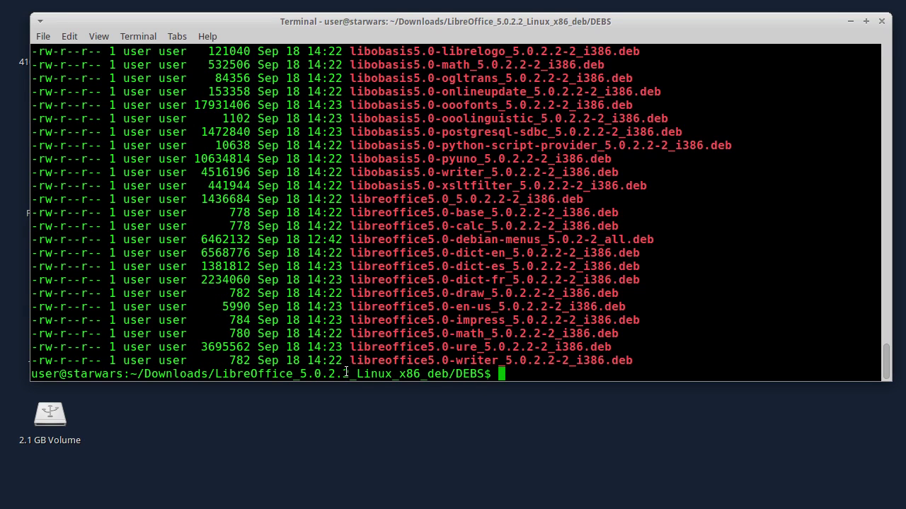
drag(228, 360, 643, 363)
click(594, 352)
Wipe libreoffice5.0-writer_5.0.2.2-2_i386.deb with the wipe command's default settings, answering yes to the confirmation
text(wipe)
drag(350, 361, 635, 363)
key(ctrl+c)
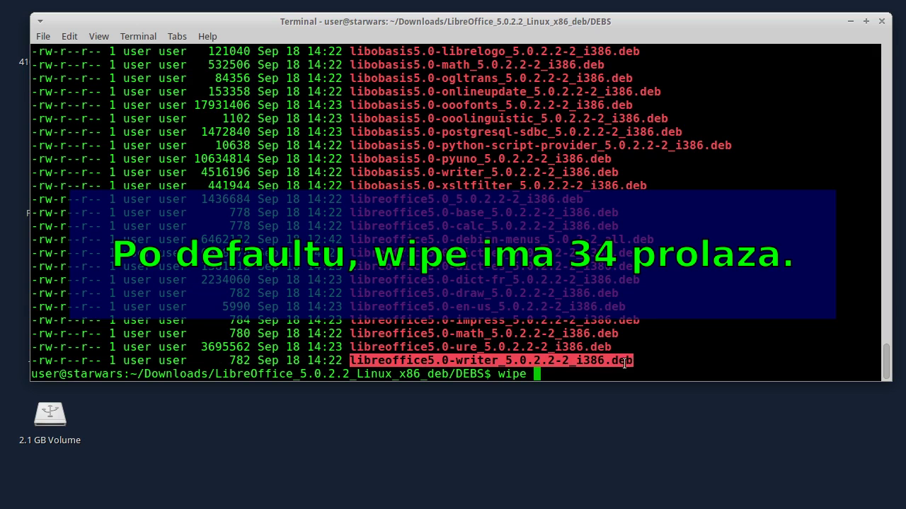
double_click(601, 374)
middle_click(616, 373)
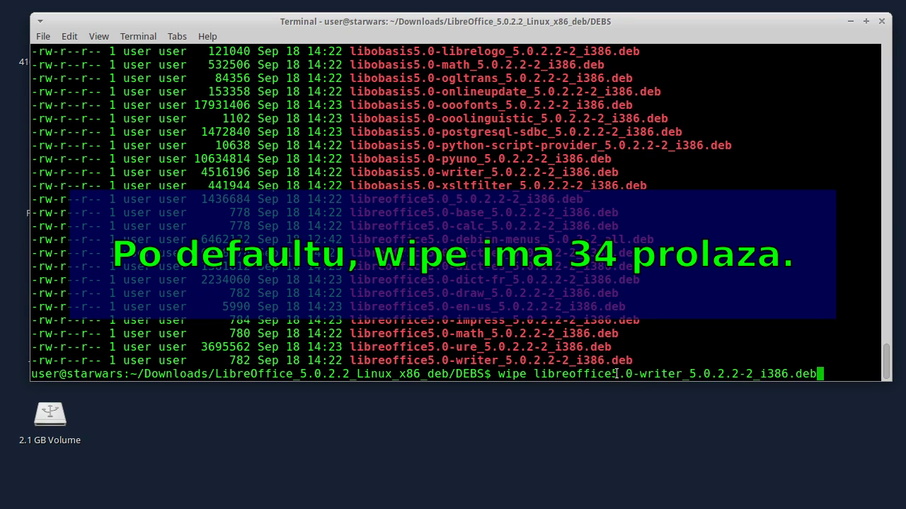
key(Return)
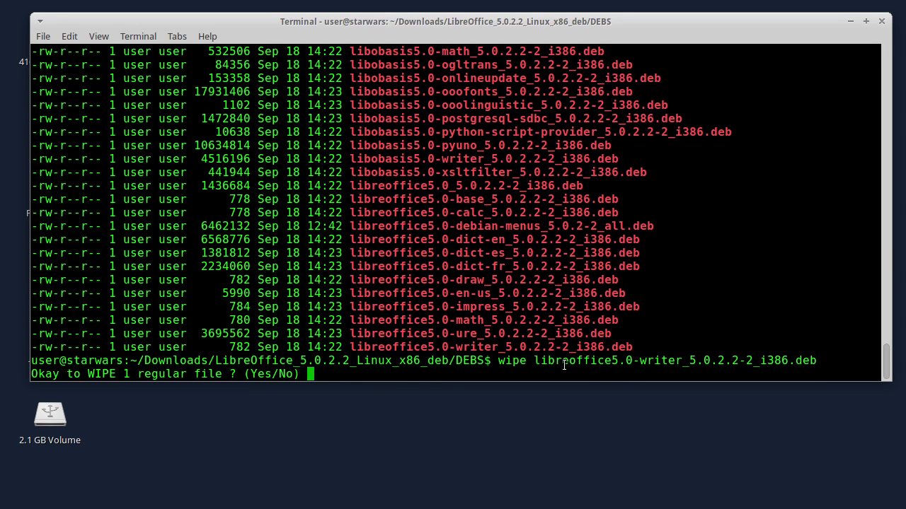
text(Y)
key(Return)
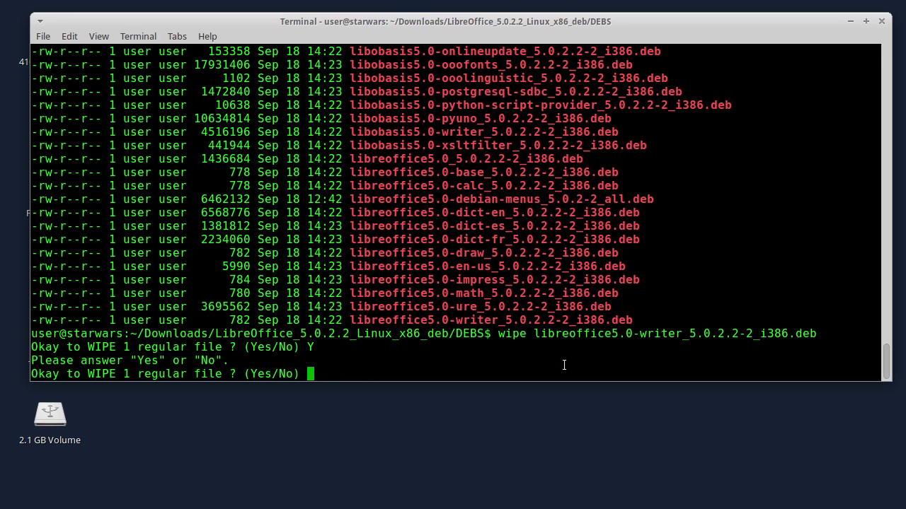
text(yes)
key(Return)
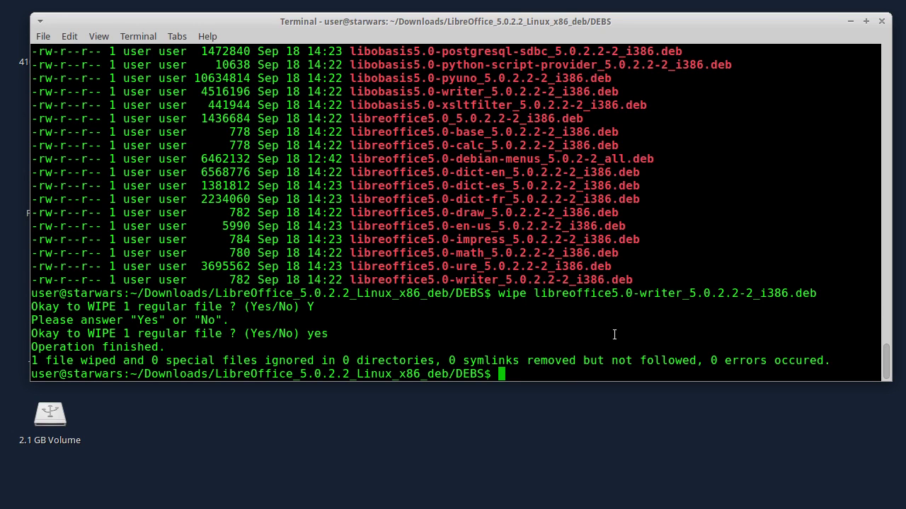
Wipe libreoffice5.0-ure_5.0.2.2-2_i386.deb in quick mode with the -q option, answering yes to the confirmation
key(Up)
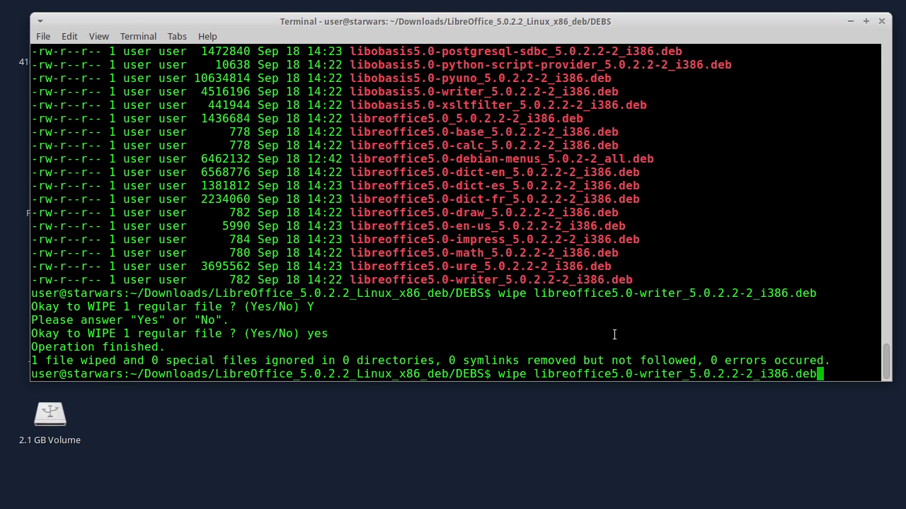
key(BackSpace)
key(BackSpace)
key(BackSpace)
key(BackSpace)
key(BackSpace)
key(BackSpace)
key(BackSpace)
key(BackSpace)
key(BackSpace)
key(BackSpace)
key(BackSpace)
key(BackSpace)
key(BackSpace)
key(BackSpace)
key(BackSpace)
key(BackSpace)
key(BackSpace)
key(BackSpace)
key(BackSpace)
key(BackSpace)
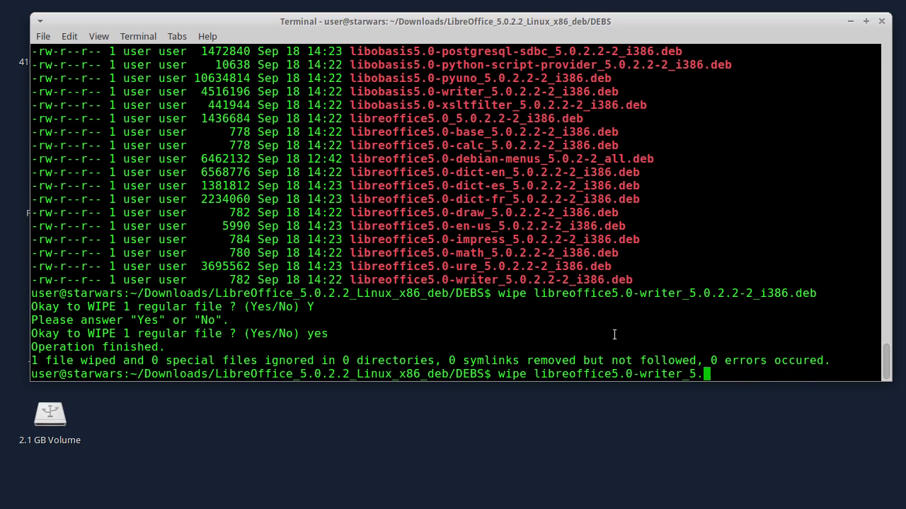
key(BackSpace)
key(BackSpace)
key(BackSpace)
key(BackSpace)
key(BackSpace)
key(BackSpace)
key(BackSpace)
key(BackSpace)
key(BackSpace)
key(BackSpace)
key(BackSpace)
key(BackSpace)
key(BackSpace)
key(BackSpace)
key(BackSpace)
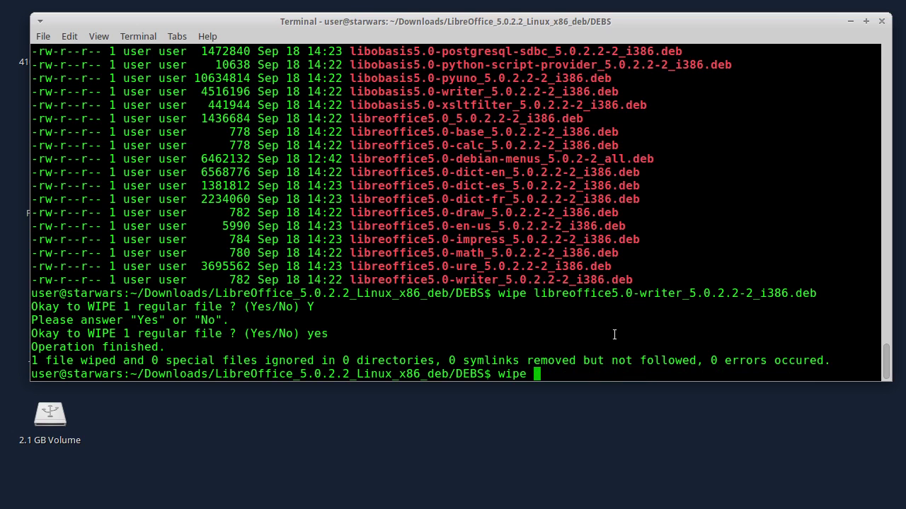
text(-q)
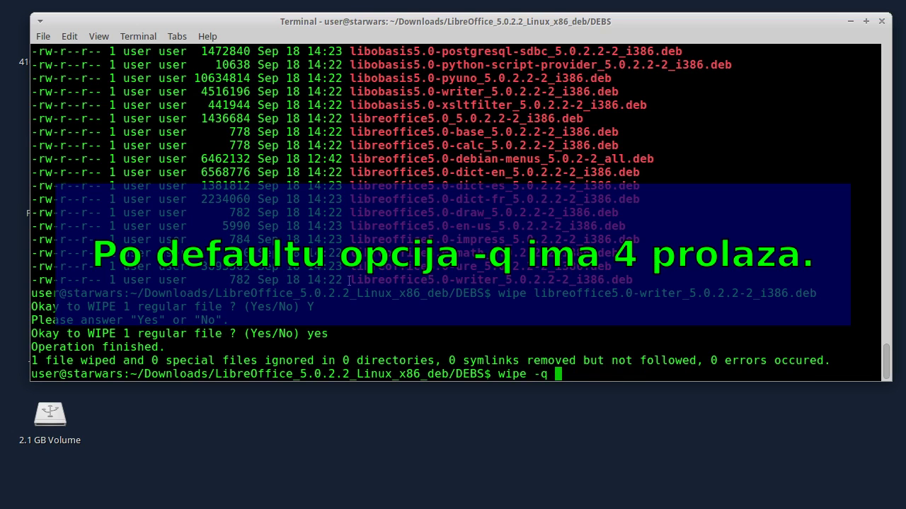
drag(350, 267, 613, 263)
key(ctrl+c)
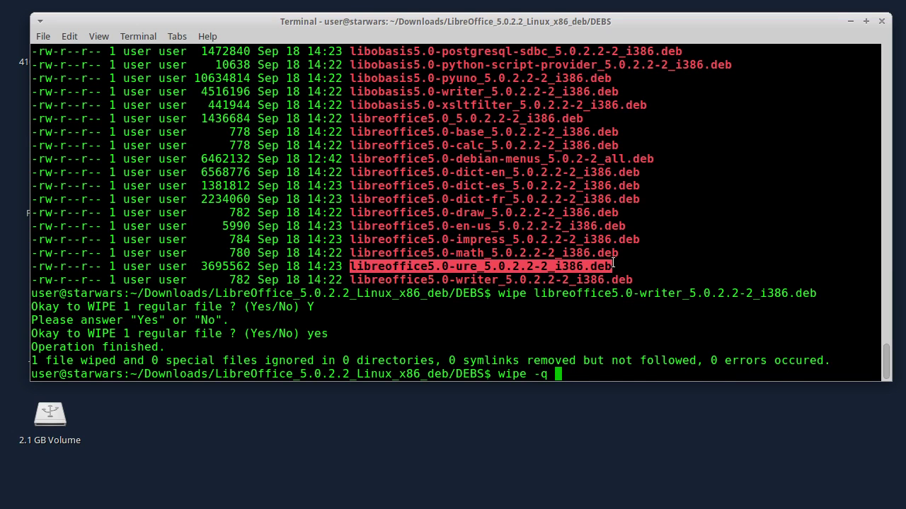
click(613, 375)
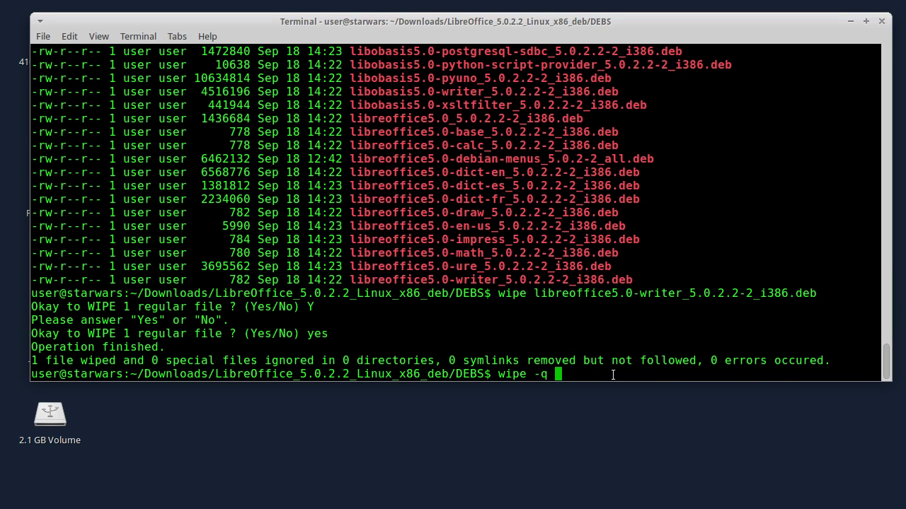
middle_click(613, 375)
key(Return)
text(yes)
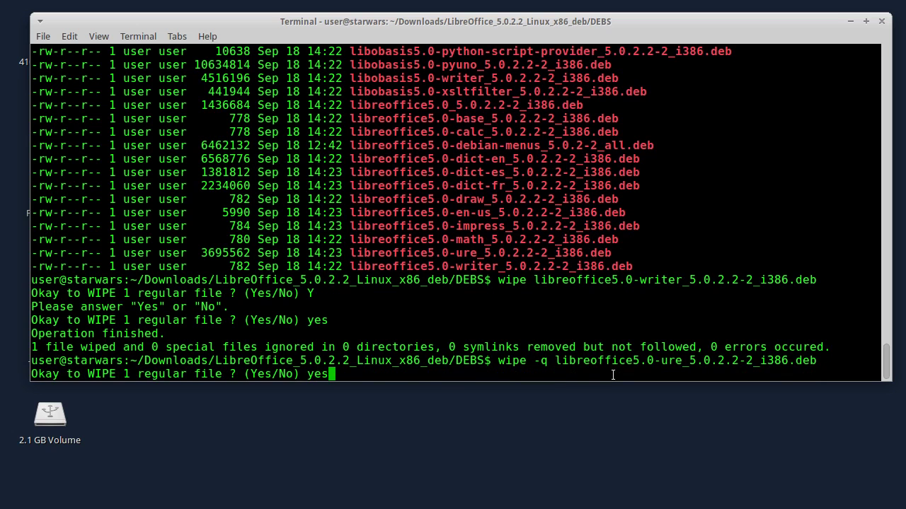
key(Return)
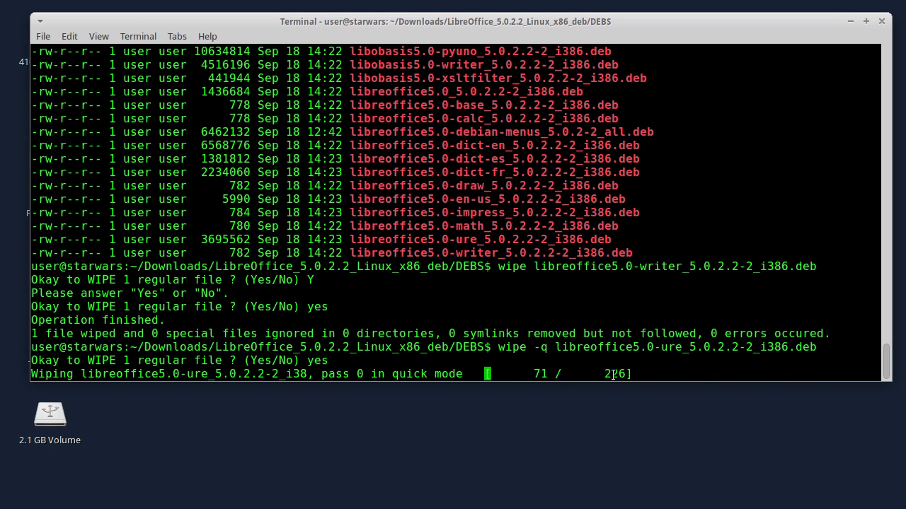
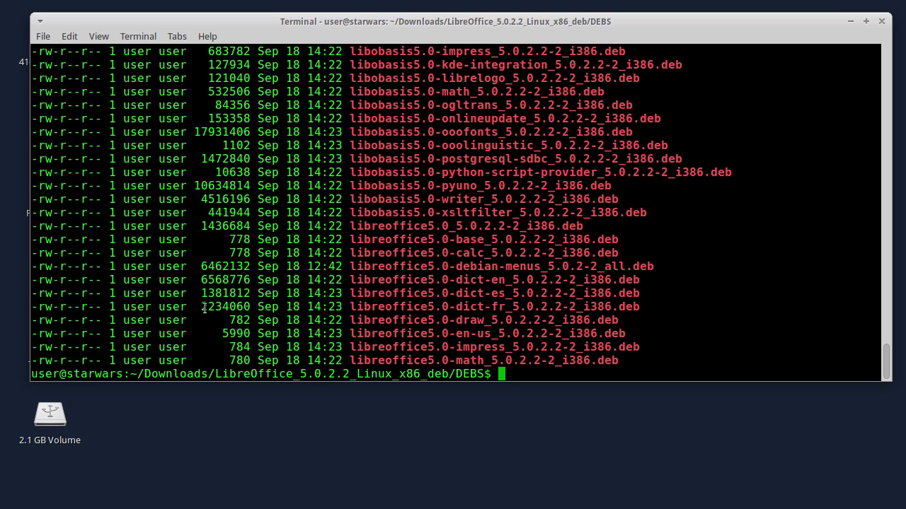
Wipe libreoffice5.0-dict-fr_5.0.2.2-2_i386.deb in quick mode with a single pass (-q -Q 1), confirm with yes, and list the folder again
click(414, 303)
text(wipe -q)
text(libreoffice5.0-ure_5.0.2.2-2_i386.deb)
key(Delete)
key(Delete)
key(Delete)
key(Delete)
key(Delete)
key(Delete)
key(Delete)
key(Delete)
key(Delete)
key(Delete)
key(Delete)
key(Delete)
key(Delete)
key(Delete)
key(Delete)
key(Delete)
key(Delete)
key(Delete)
key(Delete)
key(Delete)
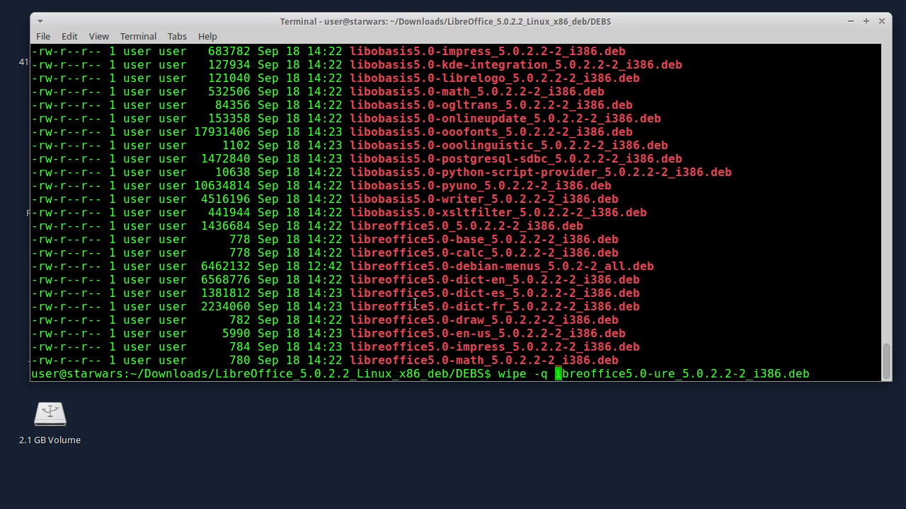
key(Delete)
key(Delete)
key(Delete)
key(Delete)
key(Delete)
key(Delete)
key(Delete)
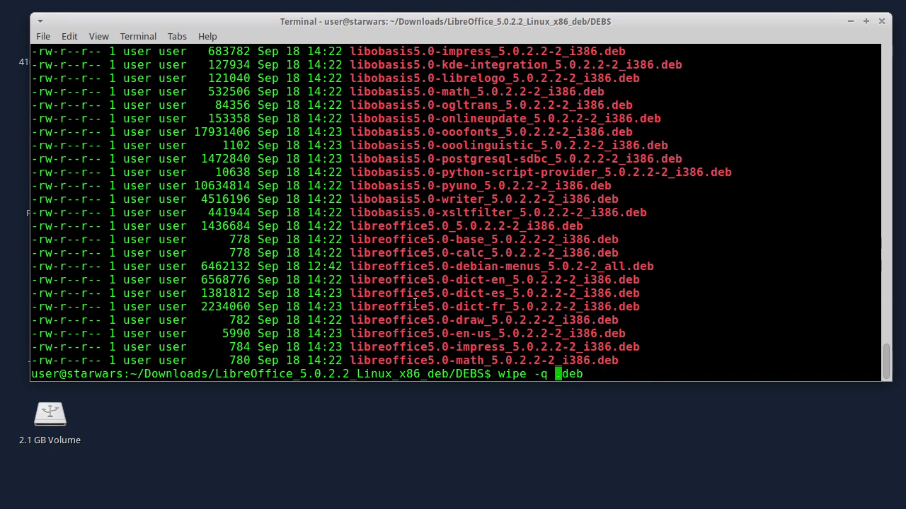
text(-Q 1)
drag(353, 307, 637, 302)
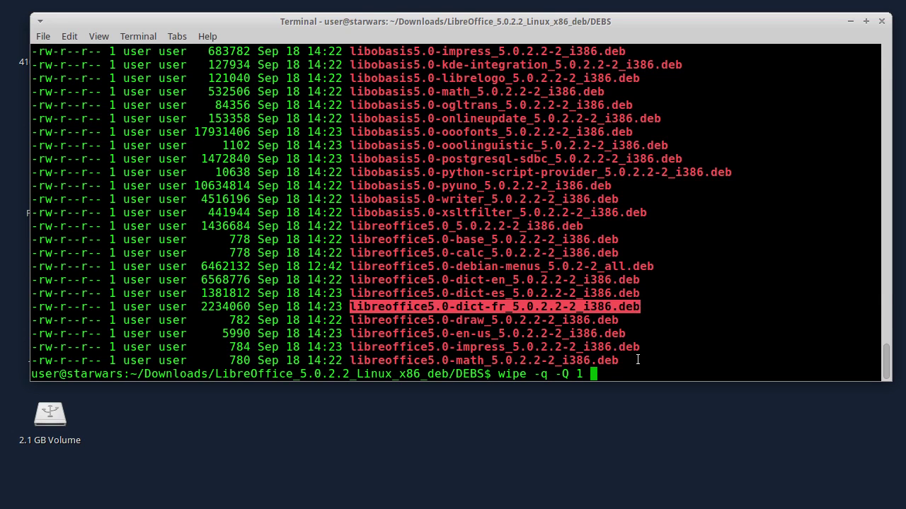
click(685, 373)
middle_click(691, 373)
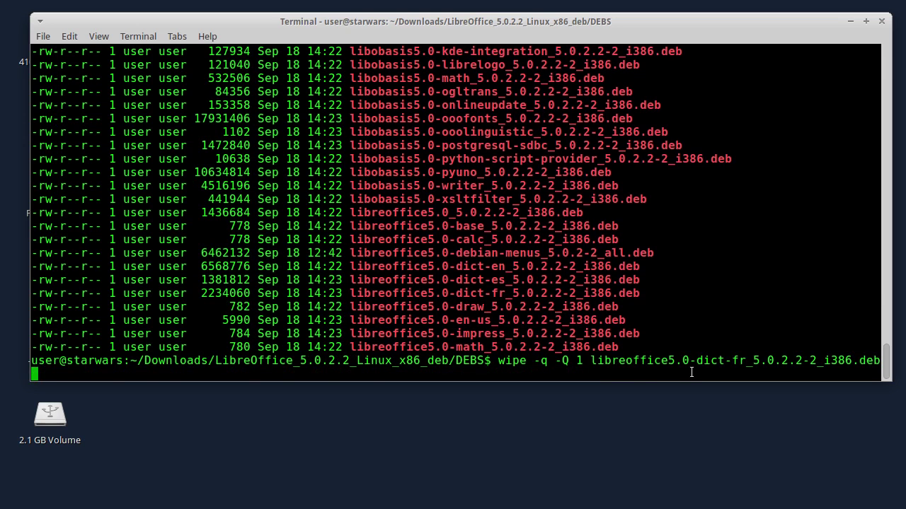
key(Return)
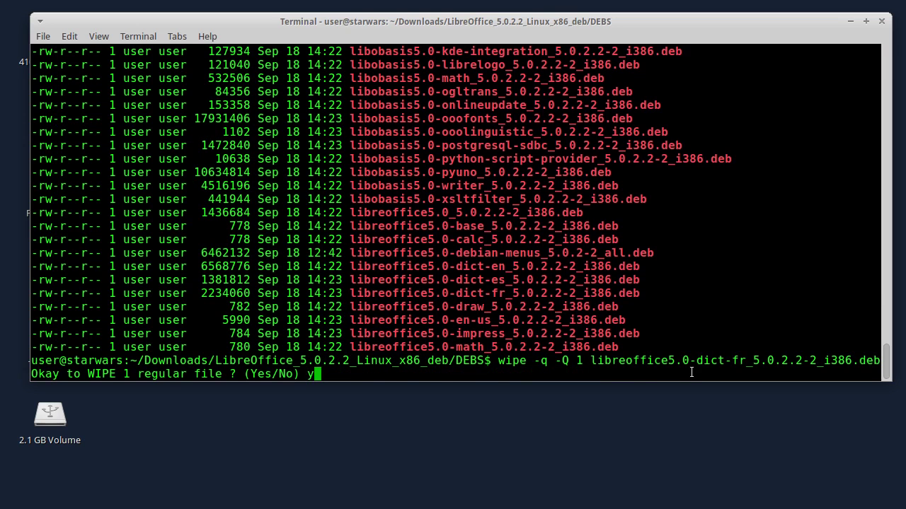
text(yes)
key(Return)
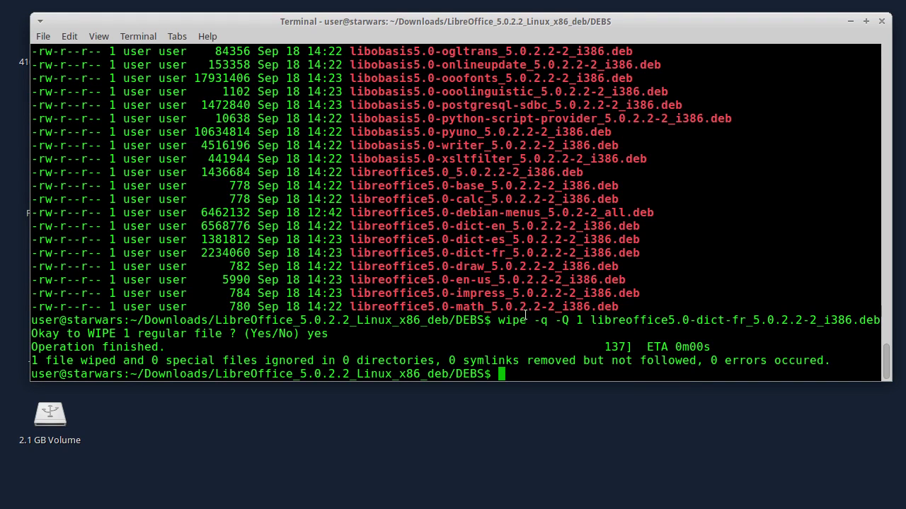
text(ll)
key(Return)
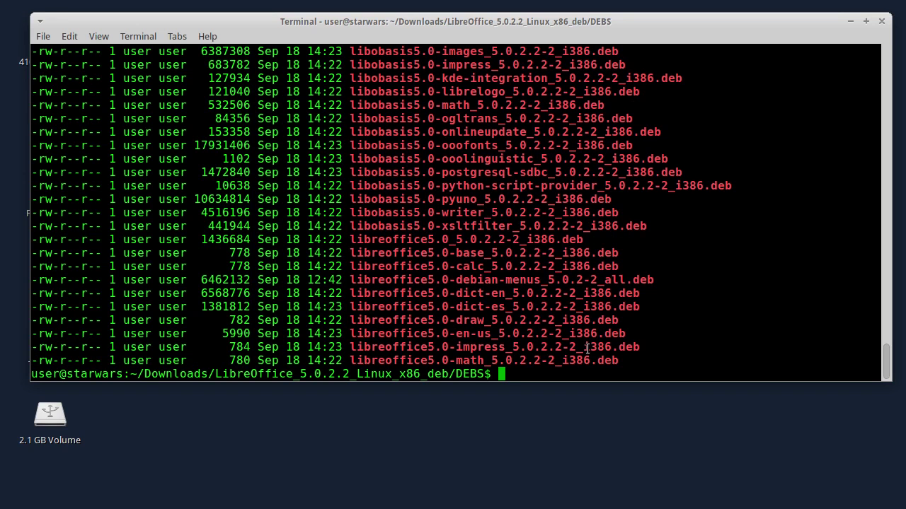
Go up to the parent LibreOffice_5.0.2.2_Linux_x86_deb folder and list its contents in long format
text(cd ..)
key(Return)
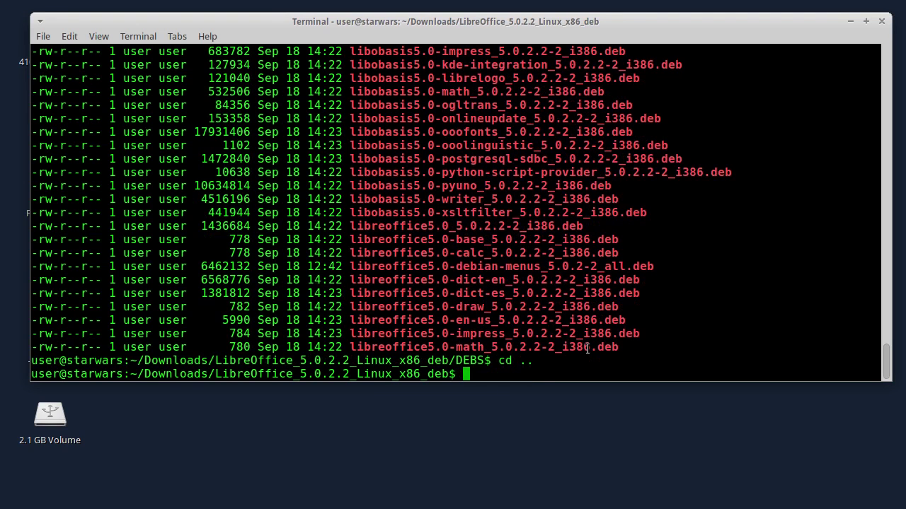
text(ll)
key(Return)
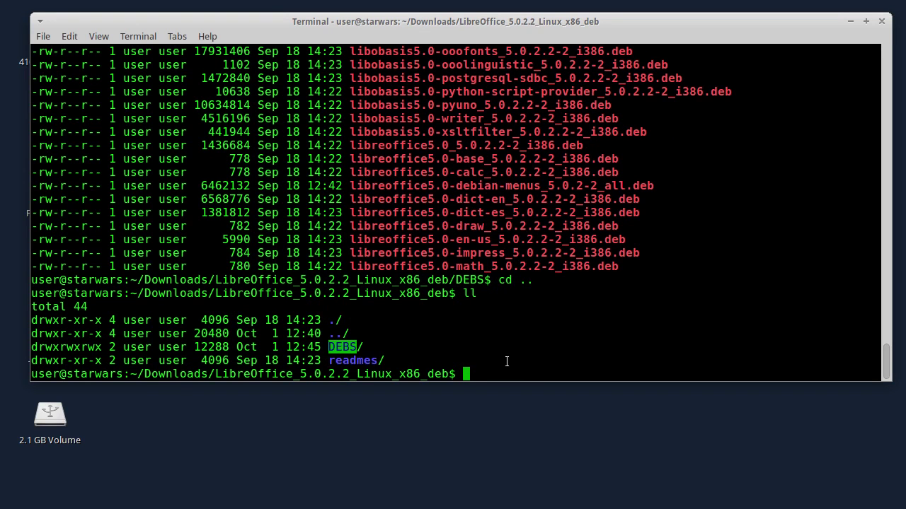
Wipe the readmes directory recursively with wipe -r, answering yes to the confirmation, and list the remaining folder contents
text(wipe -r)
drag(331, 361, 377, 360)
click(568, 366)
middle_click(567, 366)
key(Return)
text(yes)
key(Return)
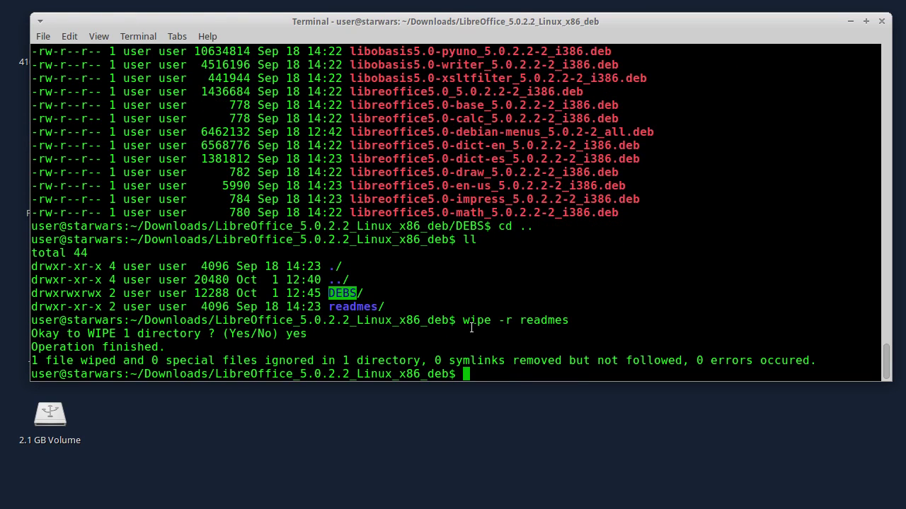
text(ll)
key(Return)
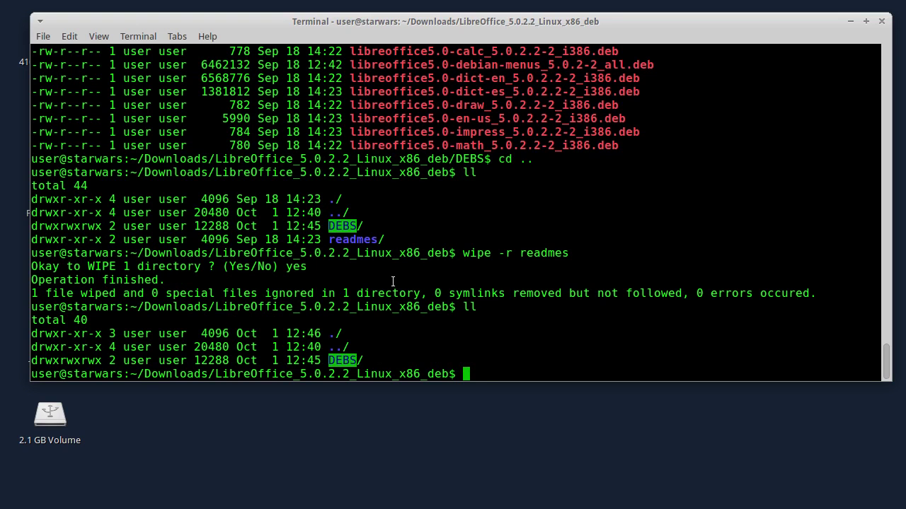
Display the wipe command's help again and review its list of options from the beginning
text(wipe -h)
key(Return)
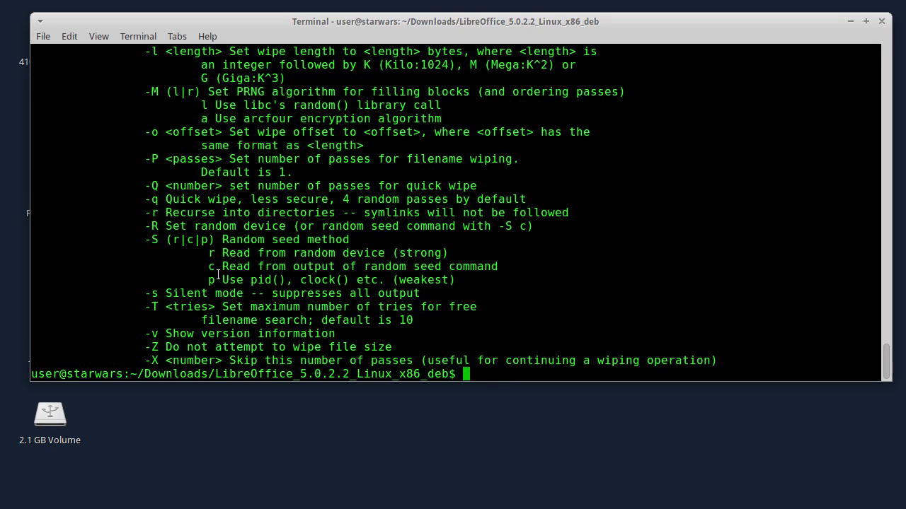
scroll(218, 275, up, 2)
scroll(218, 275, up, 4)
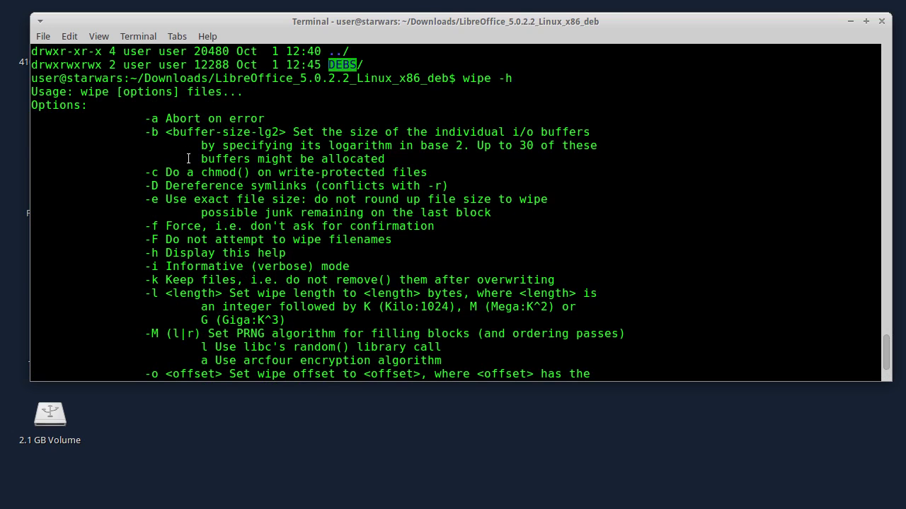
Enter the DEBS folder and list its files in long format with one combined command
text(cd DEBS && ll)
key(Return)
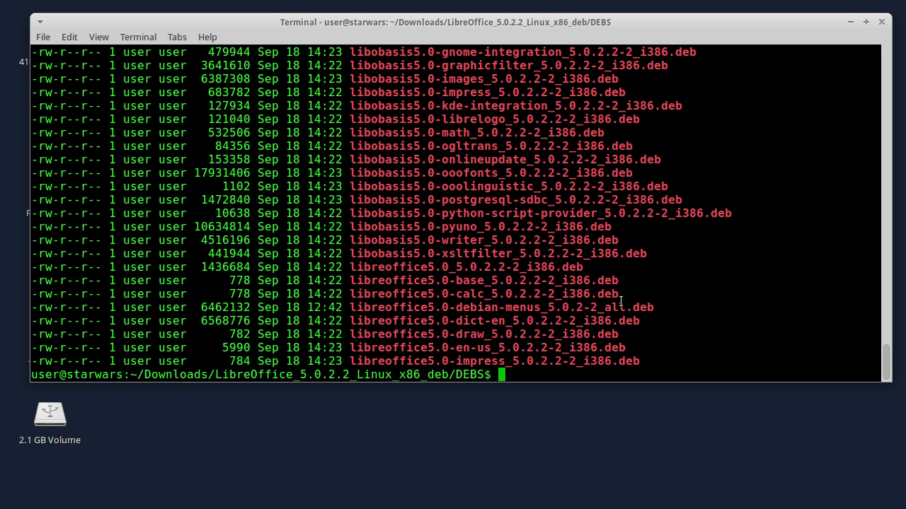
Display the shred command's help, begin a shred command at the prompt, and examine the -n iterations and -u remove options
text(shred --help)
key(Return)
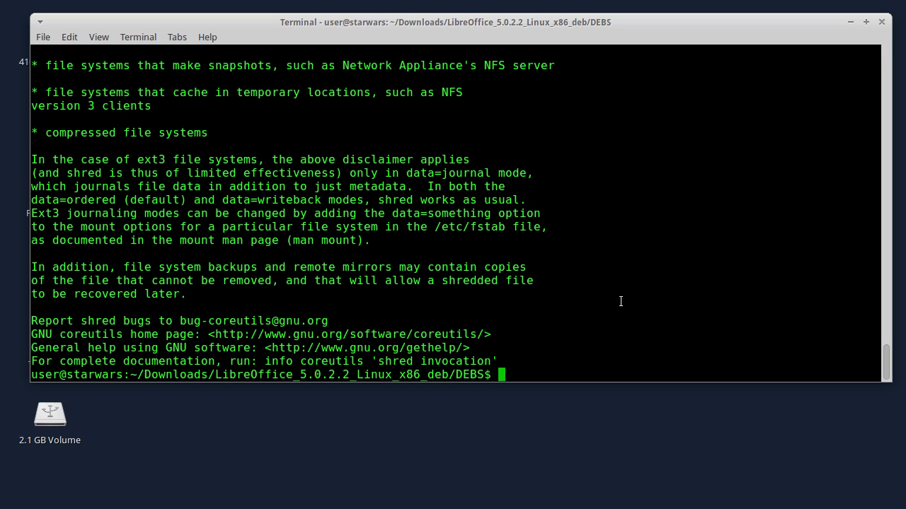
text(shred)
scroll(644, 262, up, 13)
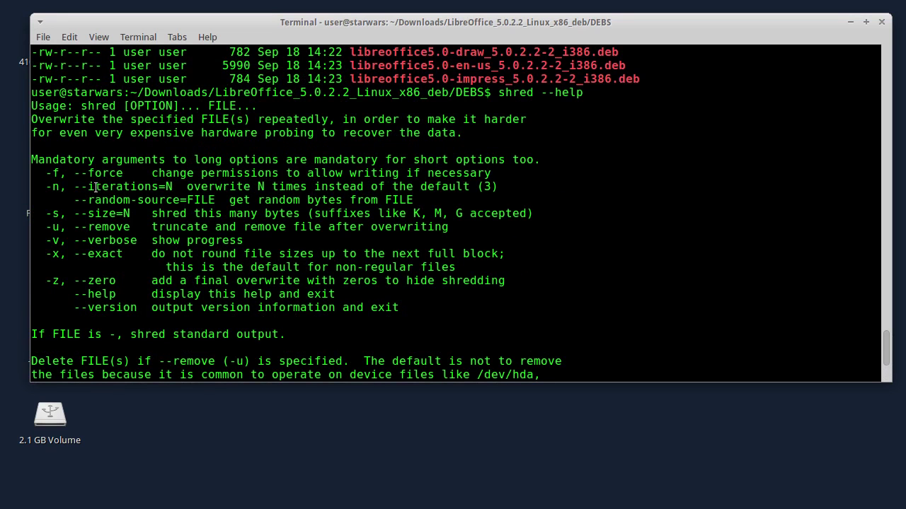
drag(46, 186, 210, 186)
drag(364, 186, 508, 186)
click(501, 187)
drag(45, 189, 55, 188)
click(57, 188)
drag(45, 227, 61, 228)
drag(171, 228, 364, 228)
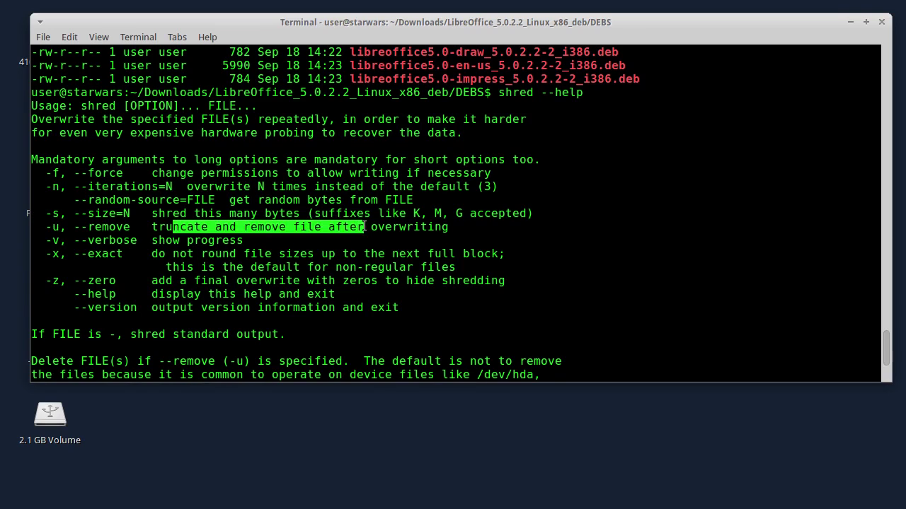
Add the options -uvz to the shred command, checking the verbose and zero-overwrite descriptions in the help text
scroll(368, 227, down, 15)
text(-u)
scroll(393, 212, up, 15)
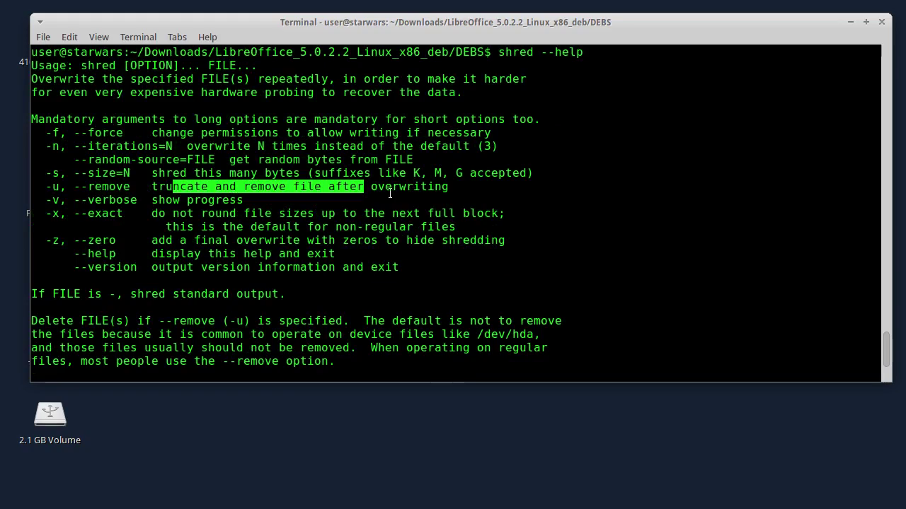
drag(48, 201, 97, 200)
scroll(99, 200, down, 3)
drag(144, 160, 175, 161)
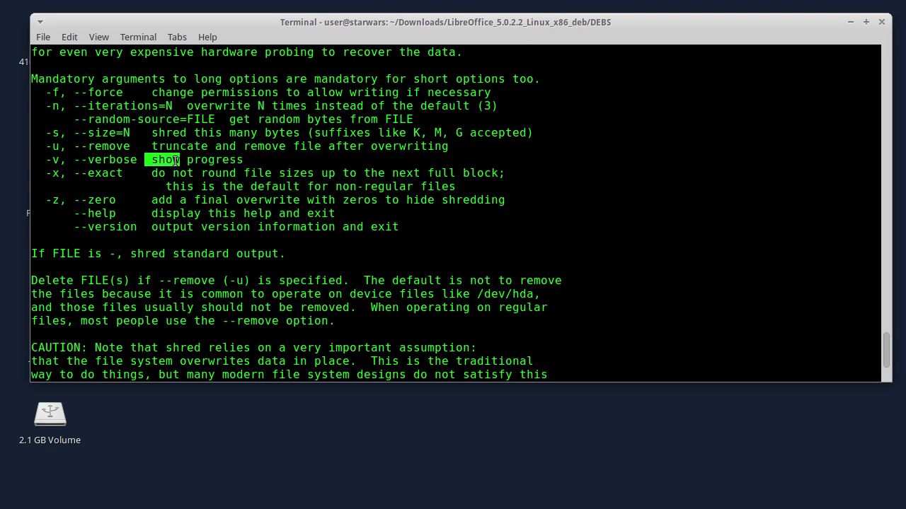
scroll(134, 273, up, 2)
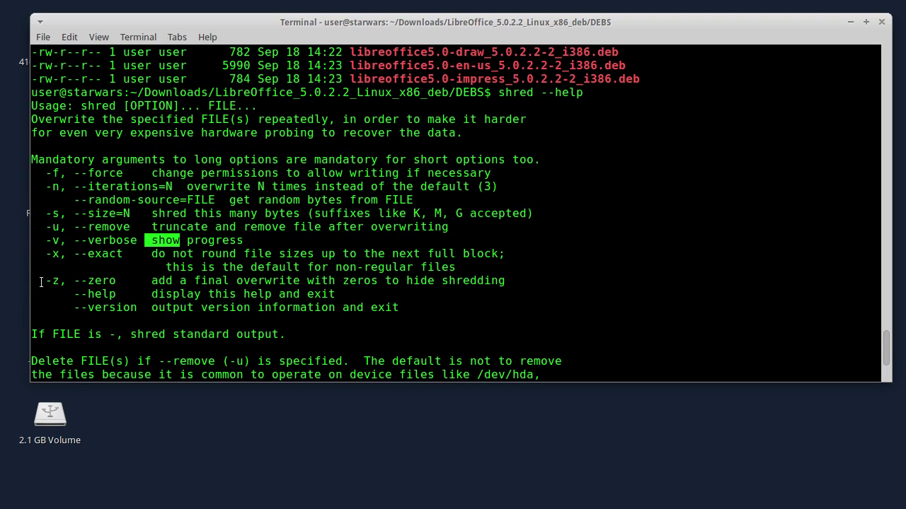
drag(43, 282, 61, 282)
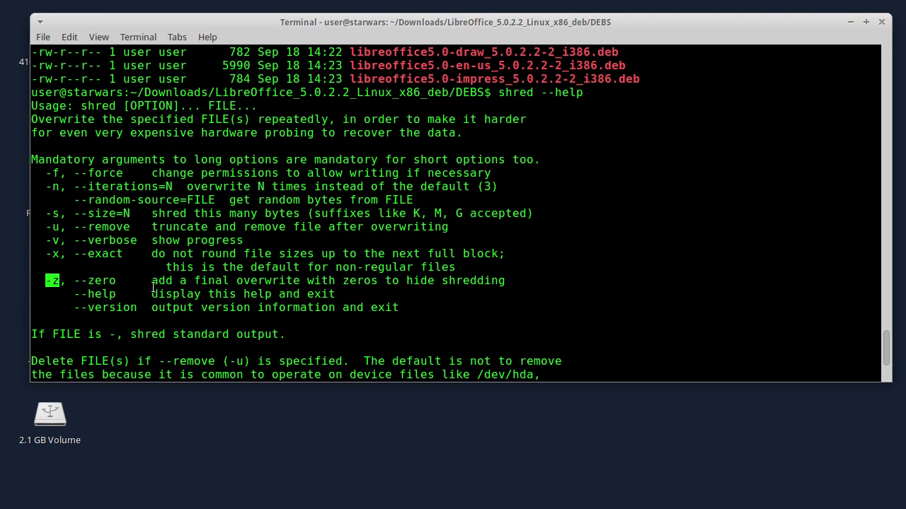
drag(180, 282, 266, 282)
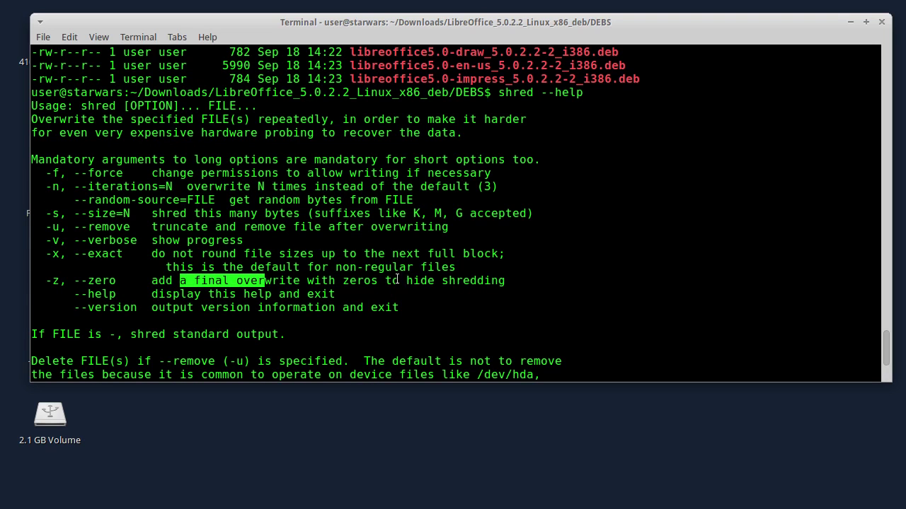
drag(406, 282, 477, 282)
scroll(403, 272, down, 5)
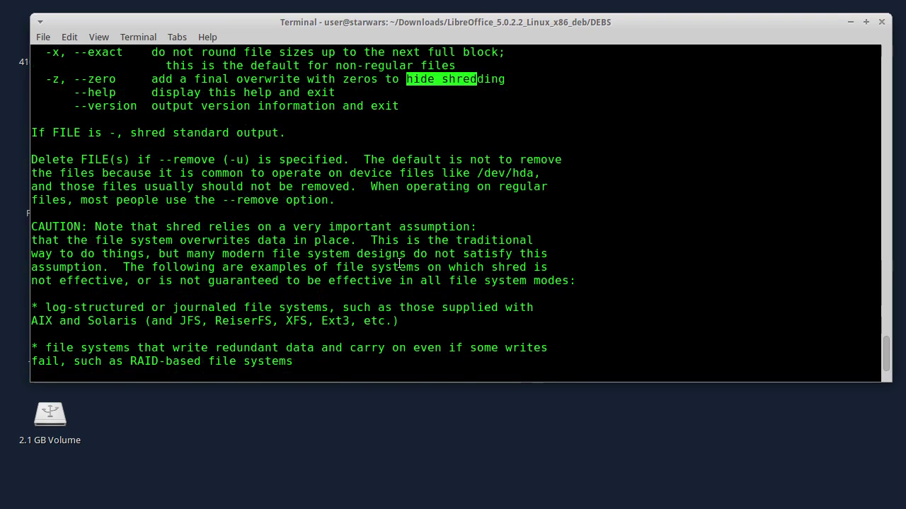
text(shred -uv)
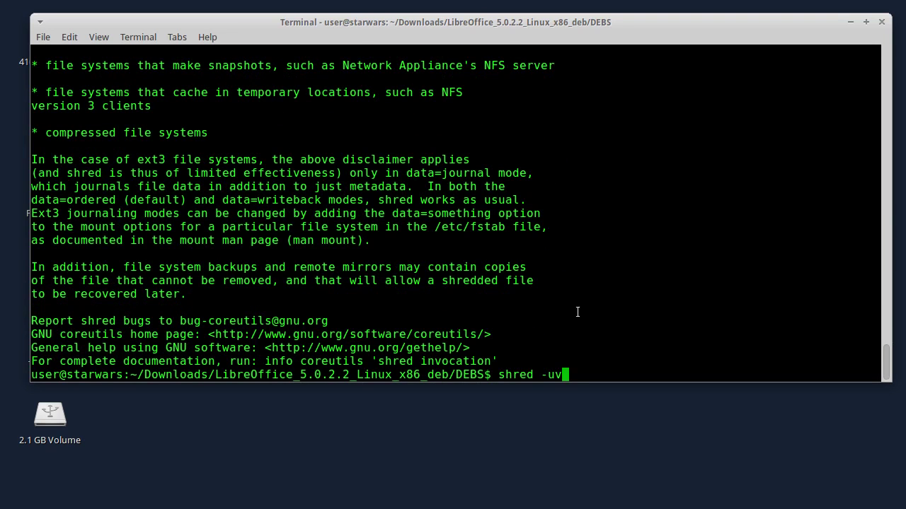
text(z)
Shred the file libreoffice5.0_5.0.2.2-2_i386.deb with the options -uvz, taking its name from the earlier file listing
scroll(577, 312, up, 20)
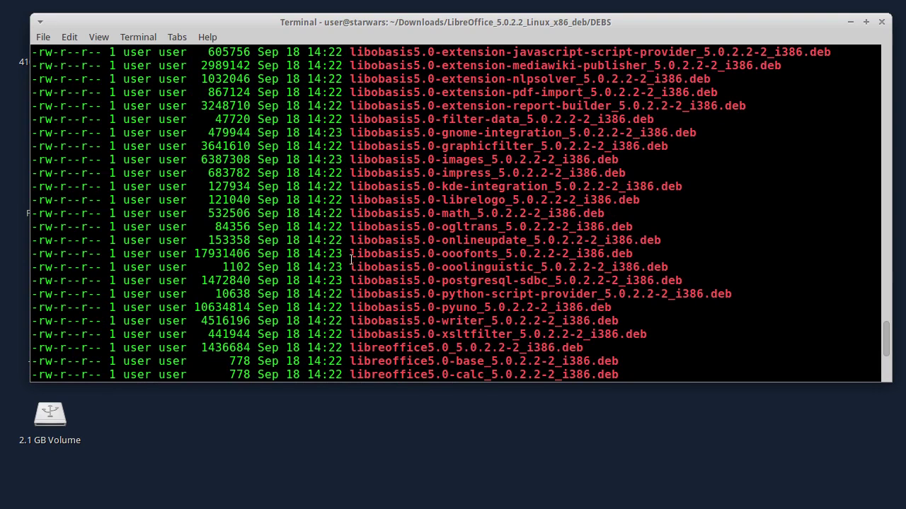
scroll(351, 260, down, 1)
drag(348, 307, 591, 306)
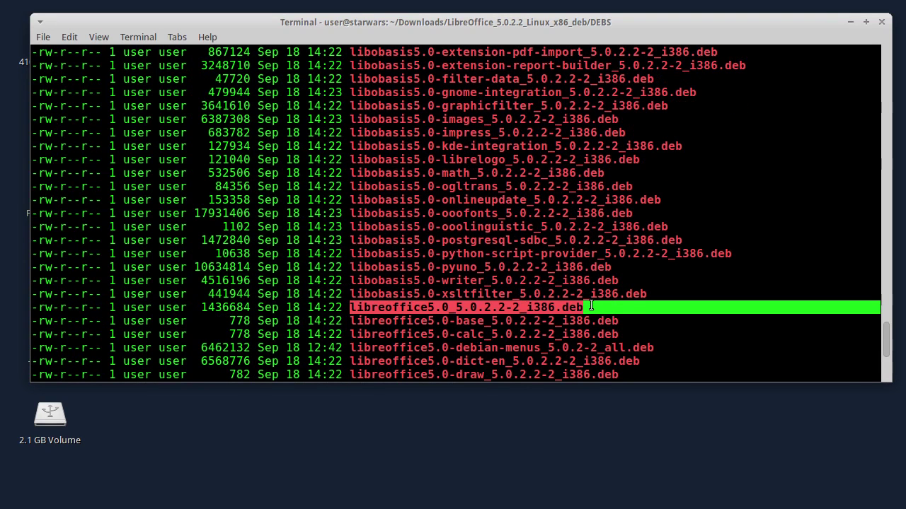
text(shred --help)
key(Return)
text(shred -uvz)
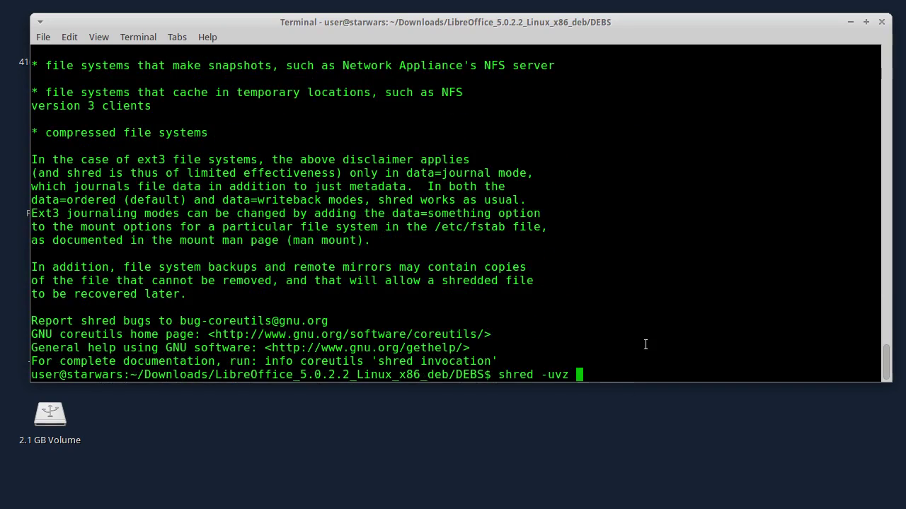
middle_click(641, 358)
key(Return)
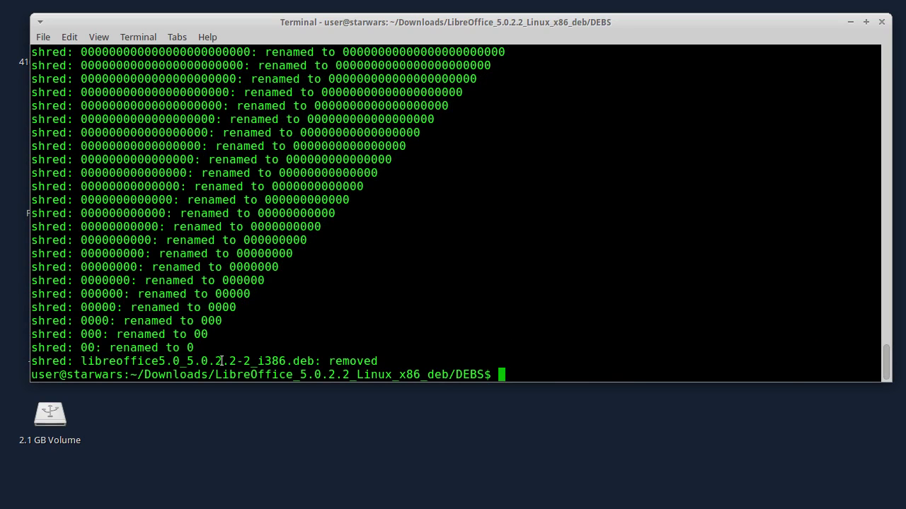
Examine the overwrite passes and the removal line in the shred output from the start of the run
scroll(209, 361, up, 6)
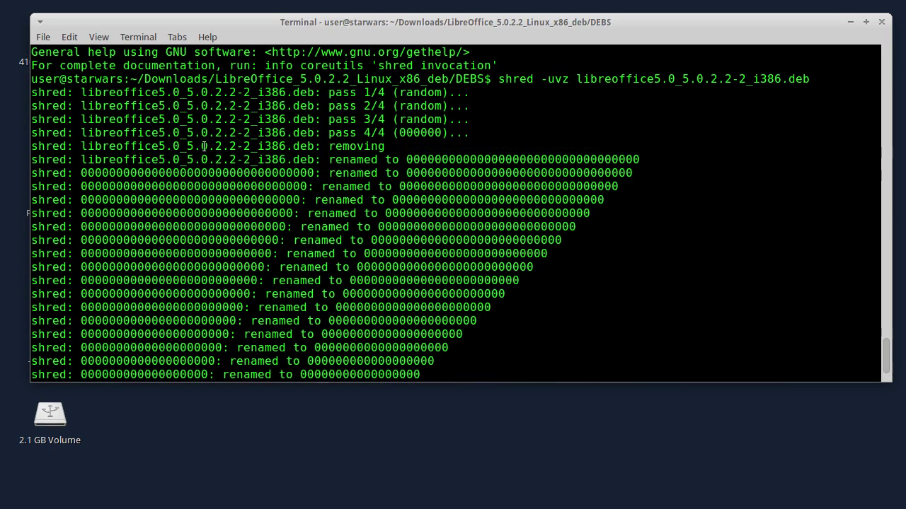
drag(344, 93, 465, 106)
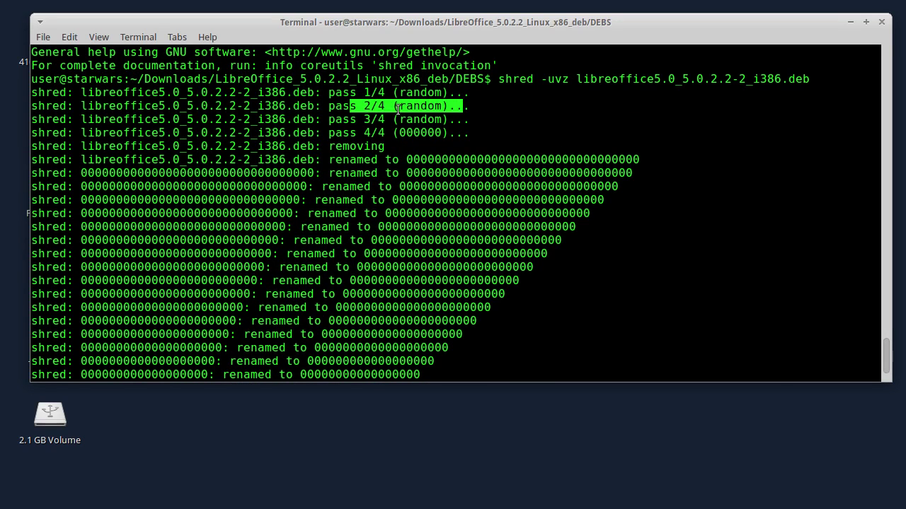
drag(350, 119, 462, 119)
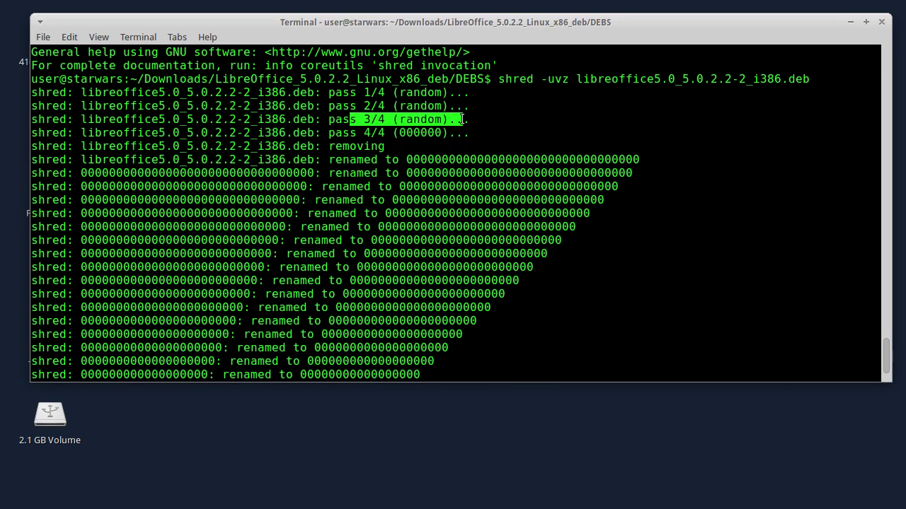
drag(324, 135, 457, 135)
click(429, 134)
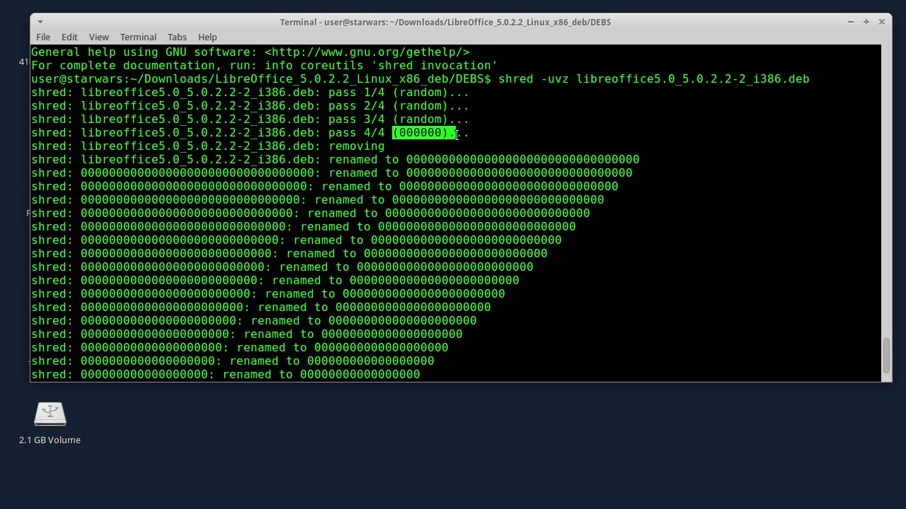
drag(328, 146, 396, 146)
click(383, 155)
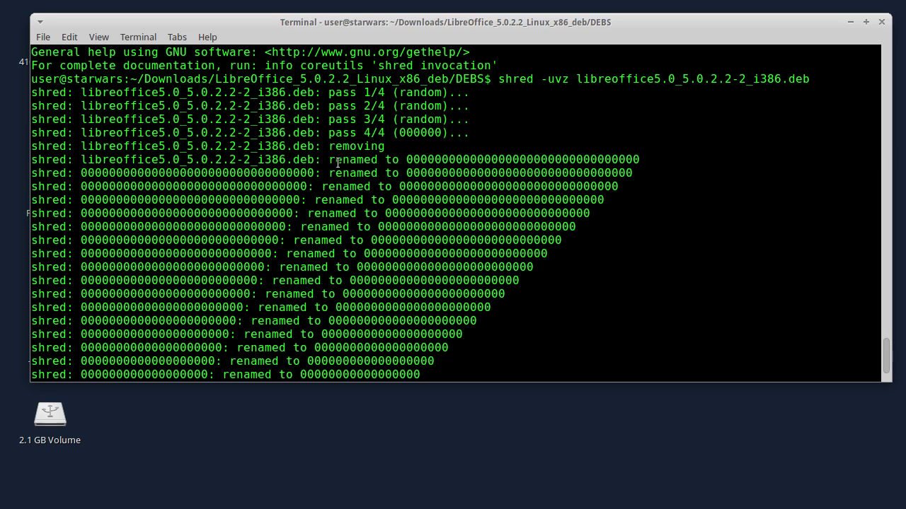
Examine how shred renames the file to strings of zeros, following the output through to its end
drag(342, 159, 526, 160)
click(517, 162)
drag(83, 160, 321, 161)
drag(408, 160, 639, 161)
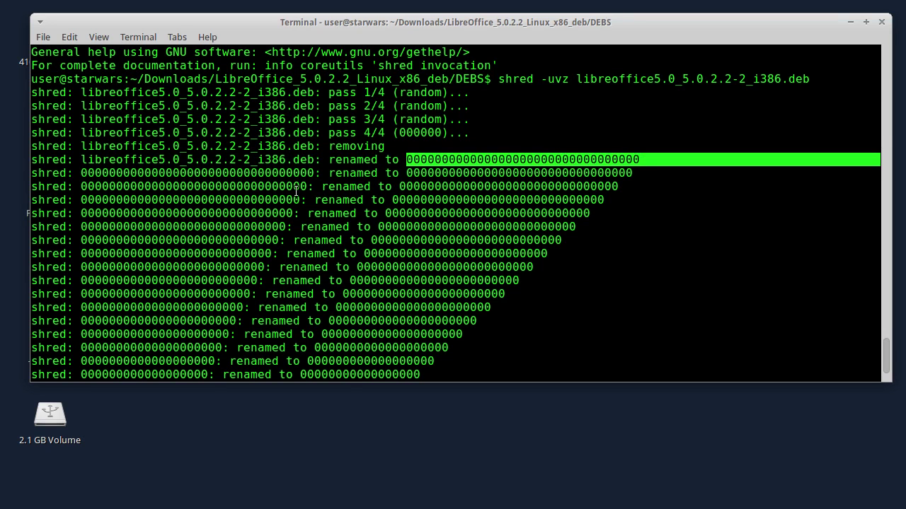
scroll(404, 186, down, 3)
scroll(258, 239, down, 3)
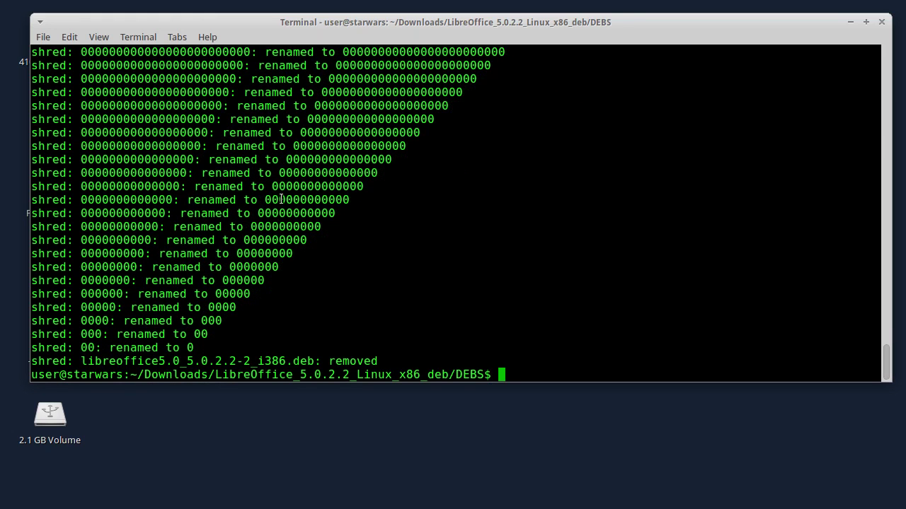
scroll(280, 191, up, 10)
scroll(280, 212, down, 10)
Recall the last shred command and replace the file name with the pattern *.deb
key(Up)
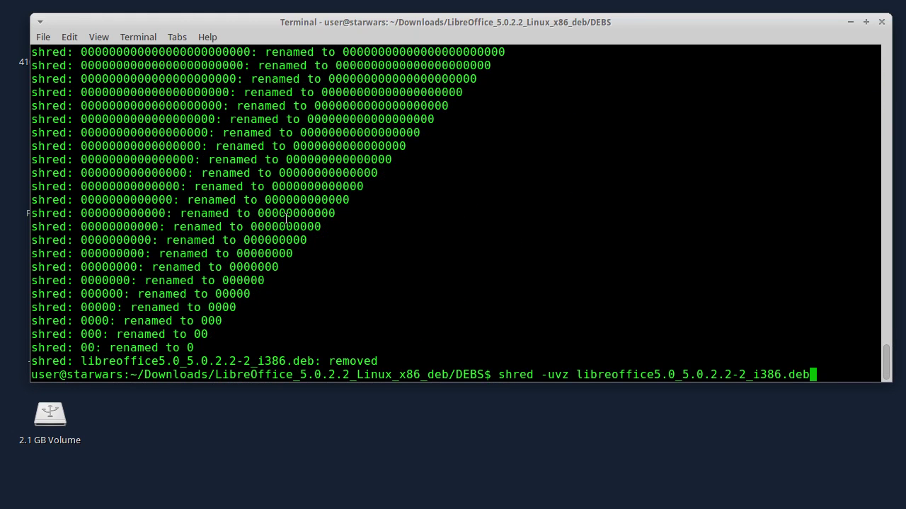
key(Left)
key(Left)
key(Left)
key(Left)
key(Left)
key(Left)
key(Left)
key(Left)
key(Left)
key(Left)
key(Left)
key(Left)
key(Left)
key(Left)
key(Left)
key(Left)
key(Left)
key(Left)
key(Left)
key(Left)
key(Left)
key(Left)
key(Left)
key(Left)
key(Left)
key(Left)
key(Left)
key(Left)
key(Left)
key(Left)
key(Delete)
key(Delete)
key(Delete)
key(Delete)
key(Delete)
key(Delete)
key(Delete)
key(Delete)
key(Delete)
key(Delete)
key(Delete)
key(Delete)
key(Delete)
key(Delete)
key(Delete)
key(Delete)
key(Delete)
key(Delete)
key(Delete)
key(Delete)
key(Delete)
key(Delete)
key(Delete)
key(Delete)
key(Delete)
key(Delete)
key(Delete)
key(Delete)
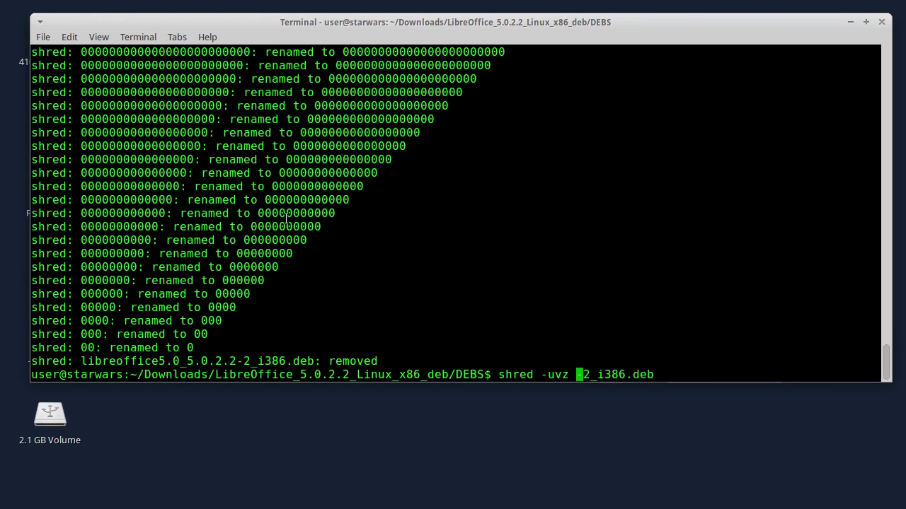
key(Delete)
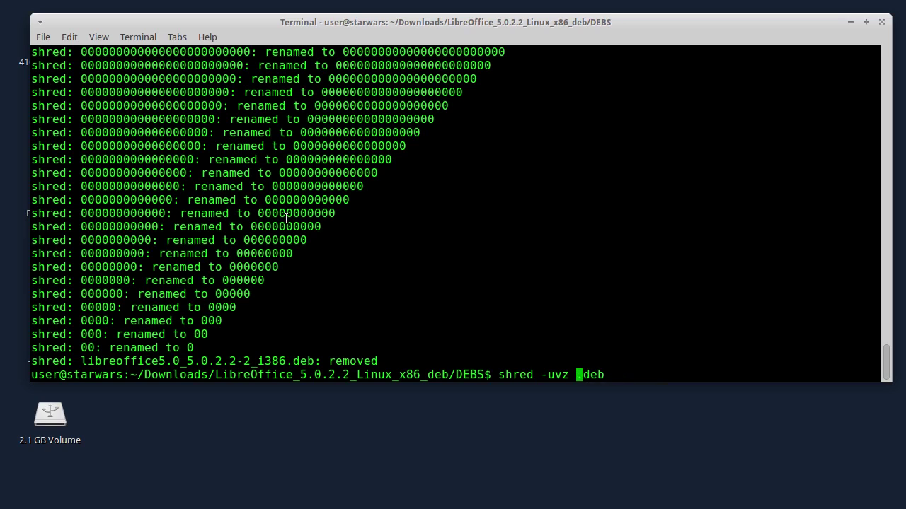
text(*)
Look through the DEBS file listing for a common name prefix, examining the files that start with libobasis
scroll(522, 172, up, 20)
scroll(528, 155, down, 17)
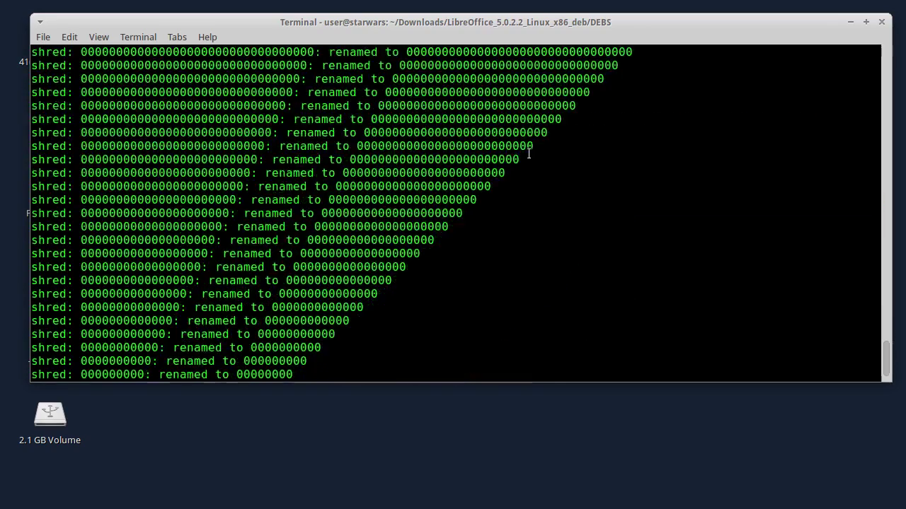
scroll(528, 155, up, 20)
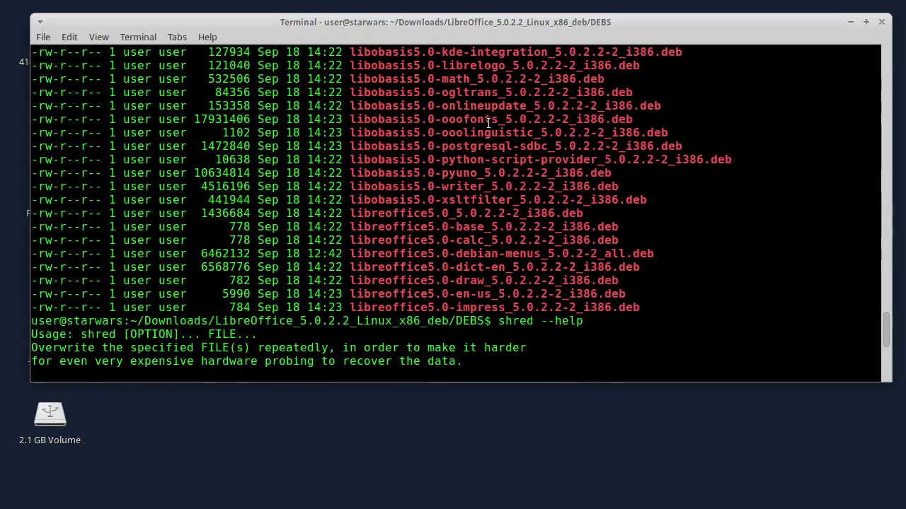
scroll(486, 123, up, 12)
scroll(488, 122, down, 4)
scroll(491, 124, up, 7)
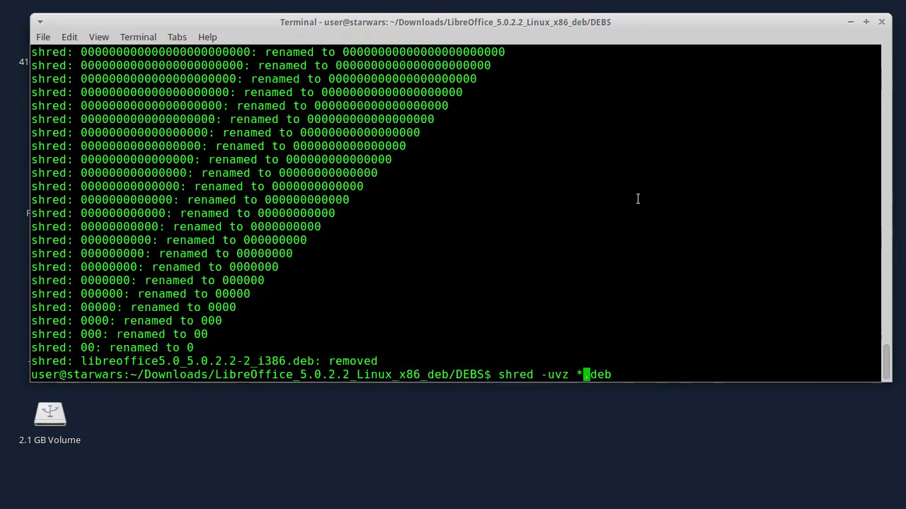
scroll(624, 186, down, 13)
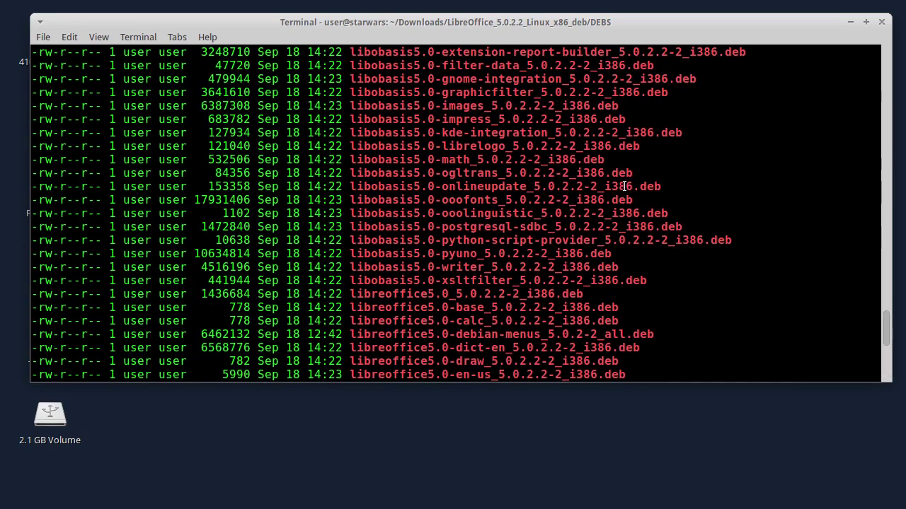
scroll(567, 185, up, 5)
drag(351, 253, 393, 254)
scroll(361, 208, down, 4)
scroll(360, 208, down, 4)
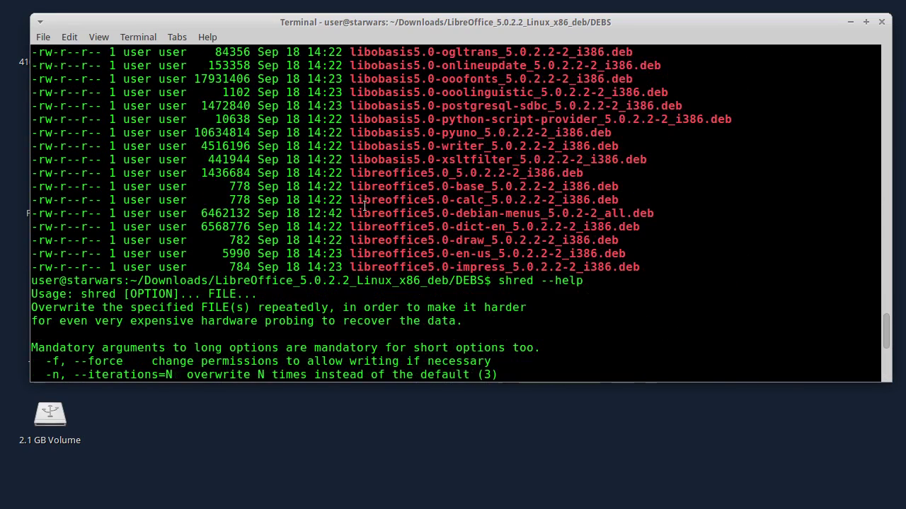
scroll(410, 177, up, 6)
scroll(416, 173, down, 5)
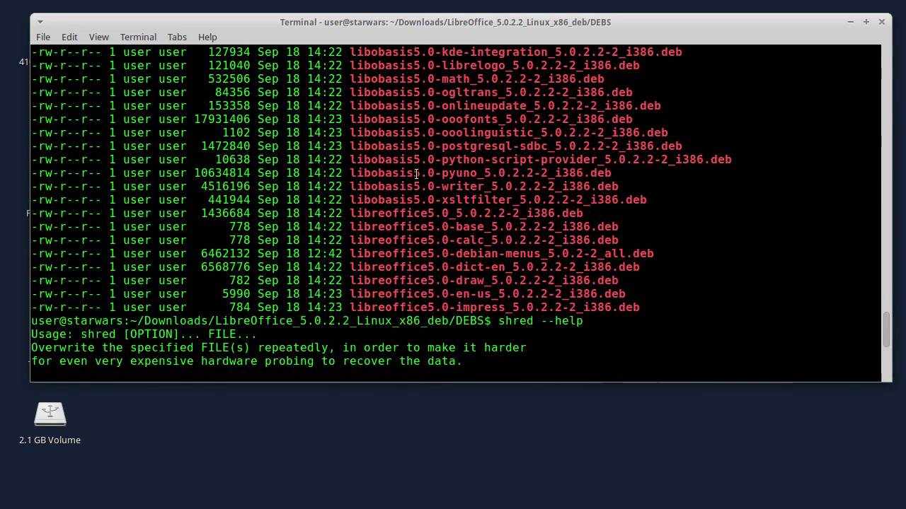
scroll(414, 153, up, 4)
scroll(414, 153, up, 1)
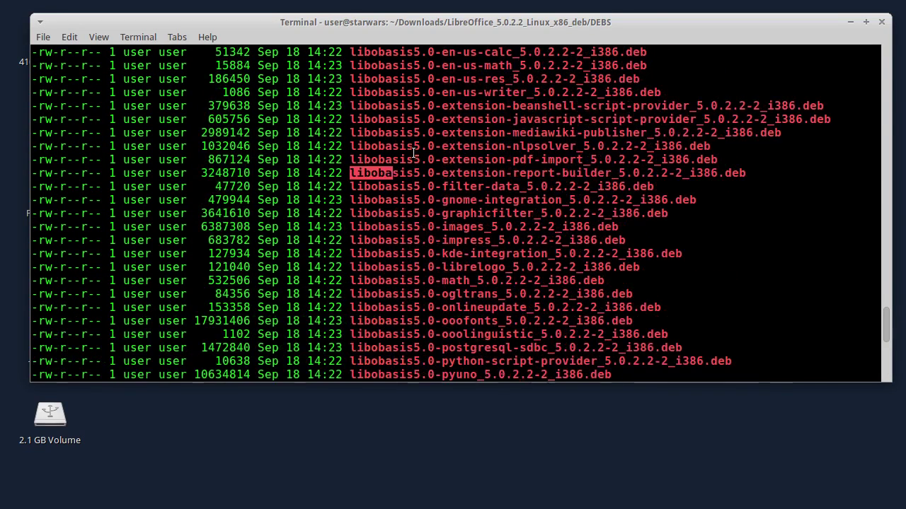
drag(350, 172, 427, 172)
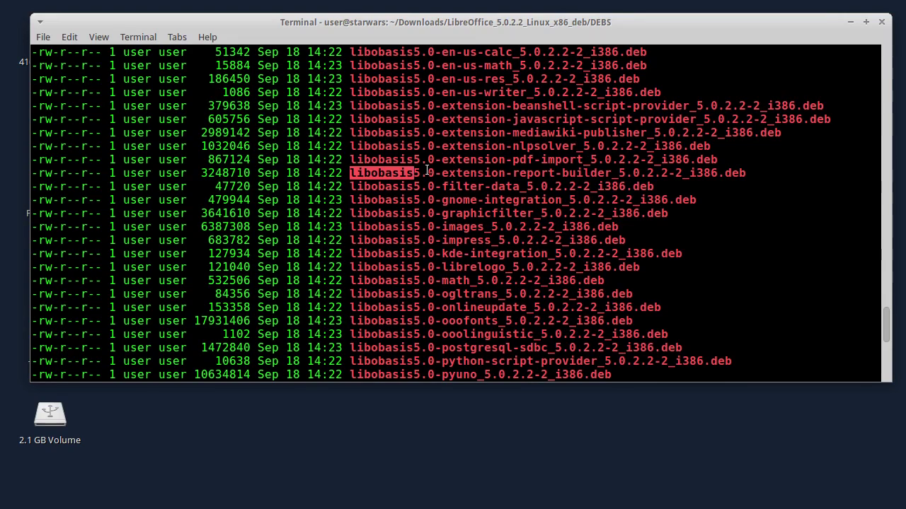
scroll(475, 189, down, 20)
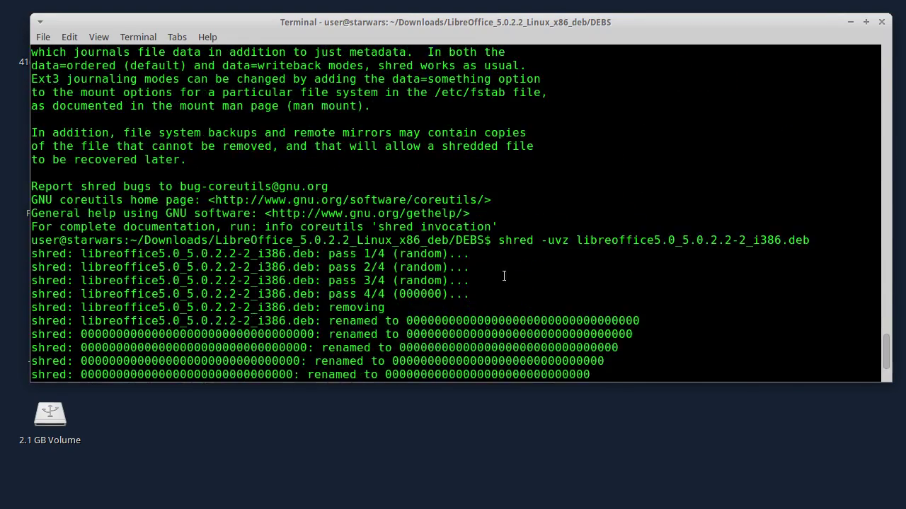
Change the shred command's target to libobasis*.* and run it with the options -uvz
scroll(521, 294, down, 4)
key(BackSpace)
key(Delete)
key(Delete)
key(Delete)
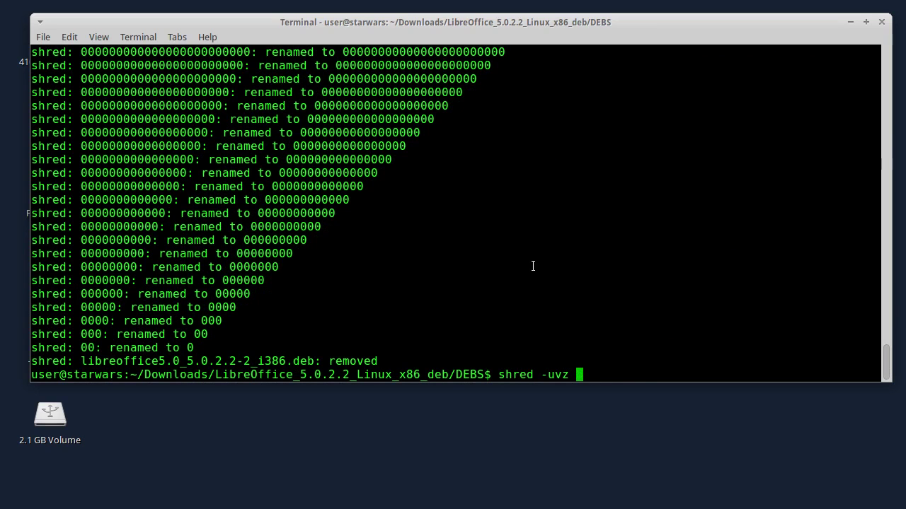
text(libobasis*.*)
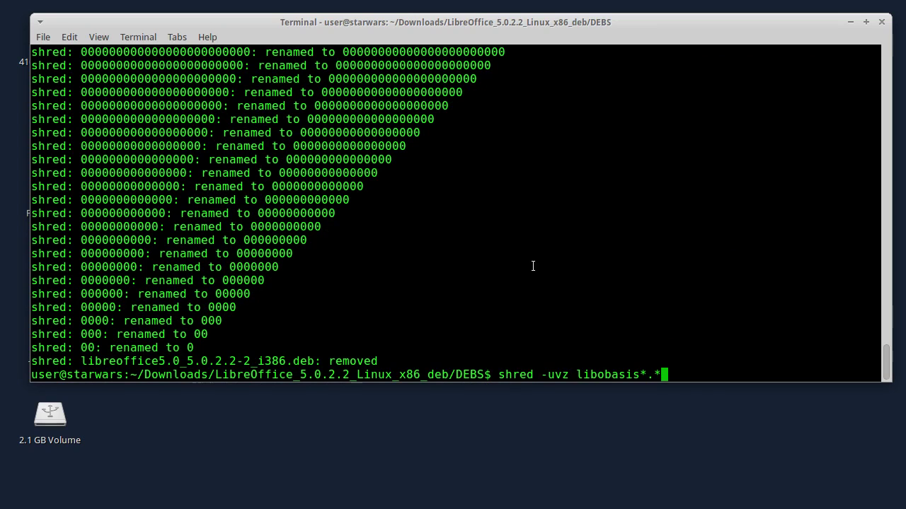
key(Return)
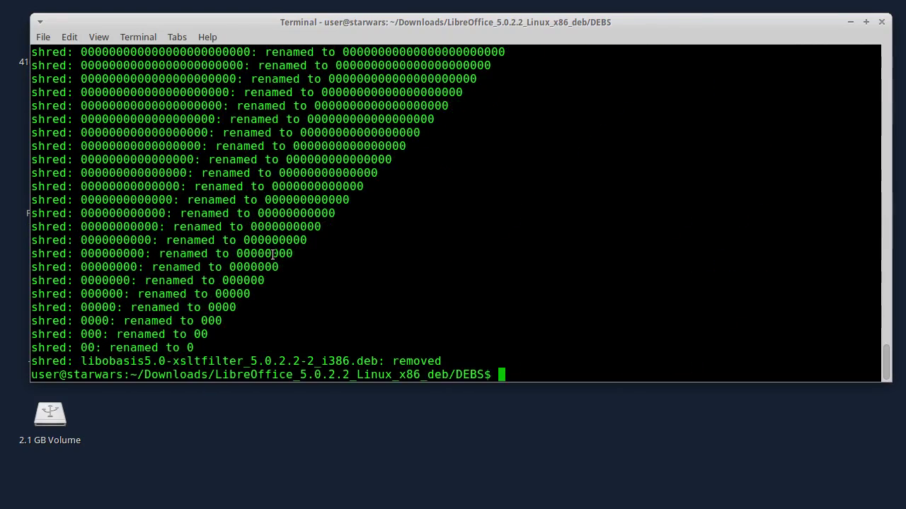
List the DEBS folder in long format and examine the remaining libreoffice5.0 packages
text(ll)
key(Return)
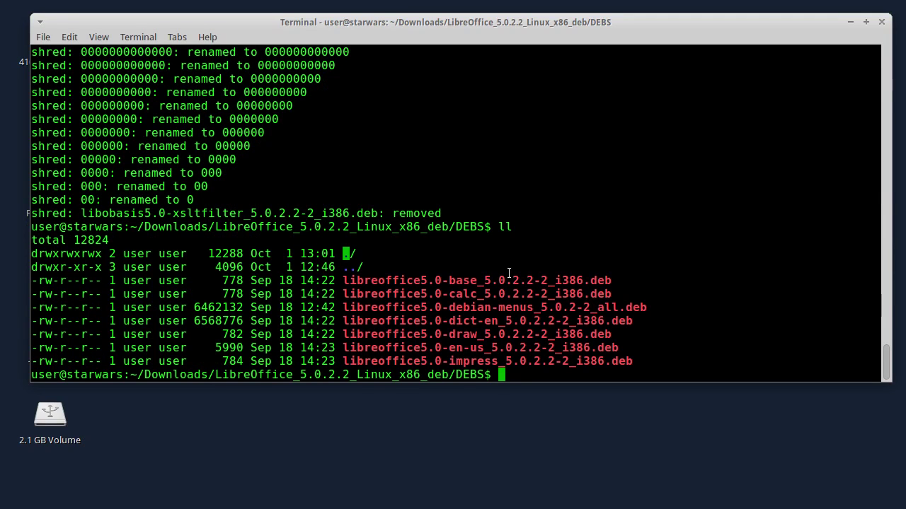
drag(374, 323, 499, 324)
click(497, 323)
Go up to the parent folder LibreOffice_5.0.2.2_Linux_x86_deb and list its contents in long format
text(cd..)
key(Return)
text(cd ..)
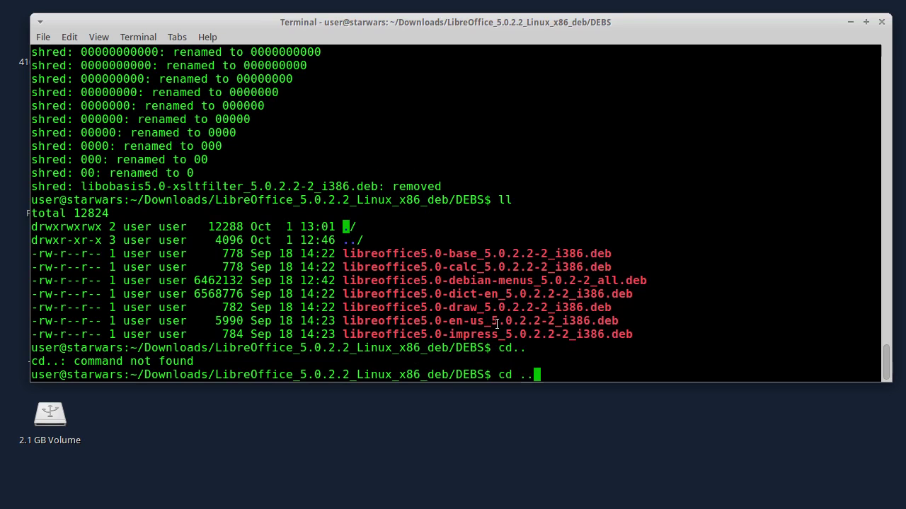
key(Return)
text(ll)
key(Return)
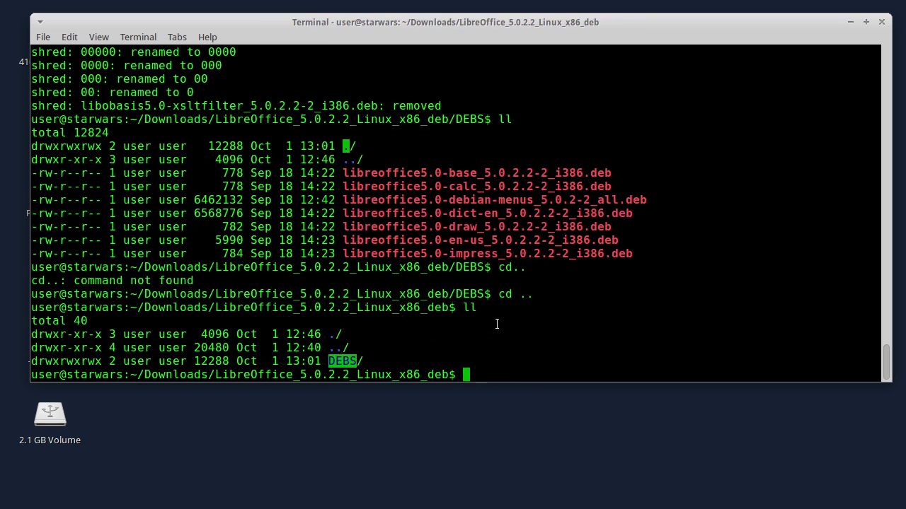
Enter the command wipe -q -r DEBS at the prompt to target the DEBS folder recursively
text(wipe -r)
key(BackSpace)
key(BackSpace)
key(BackSpace)
text(-)
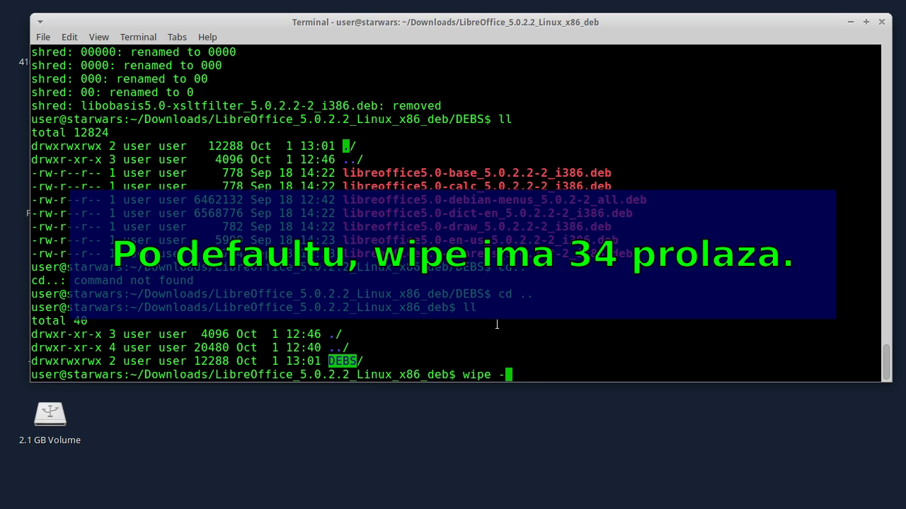
text(q)
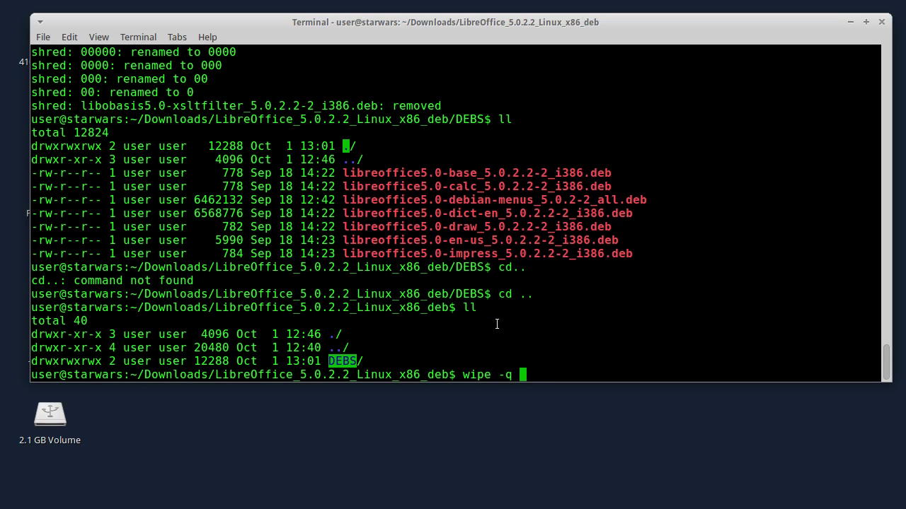
text( -r DEBS/)
key(BackSpace)
key(BackSpace)
key(BackSpace)
key(BackSpace)
key(BackSpace)
text(DEBS)
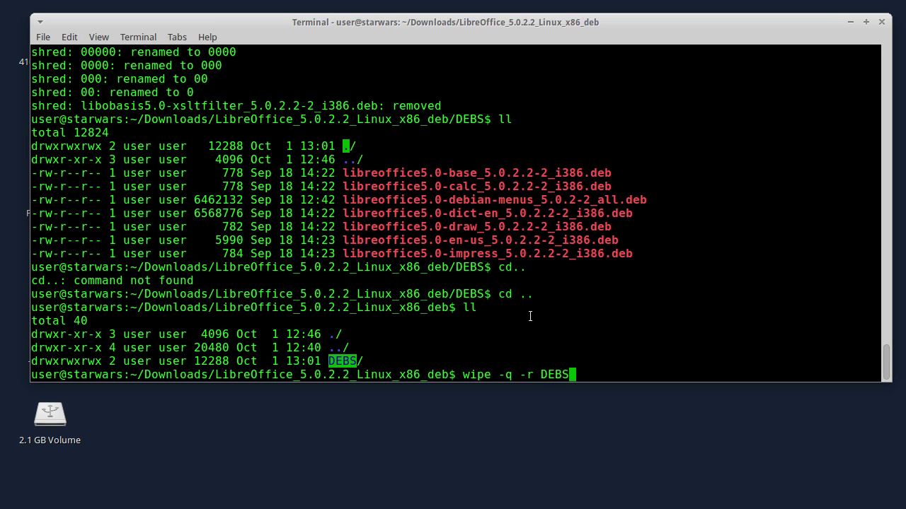
Run the wipe command, answer the confirmation with yes, and list the current folder in long format
key(Return)
text(yes)
key(Return)
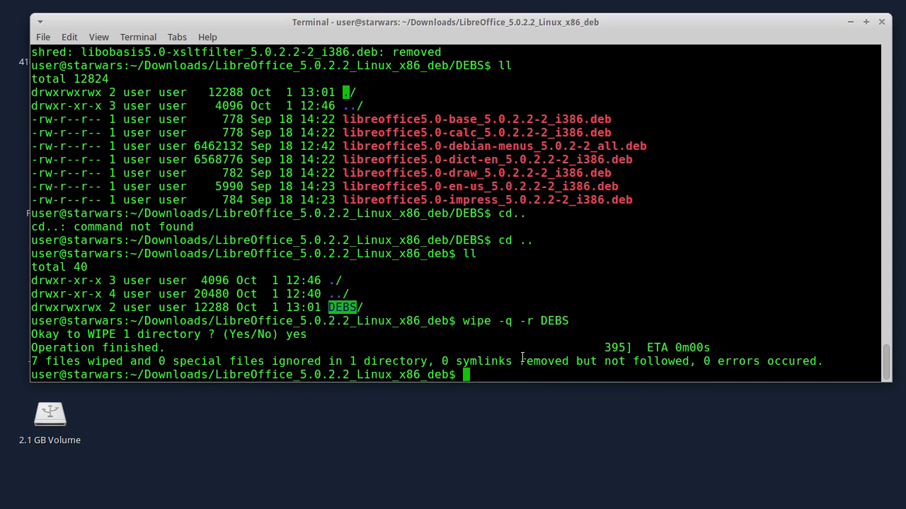
text(ll)
key(Return)
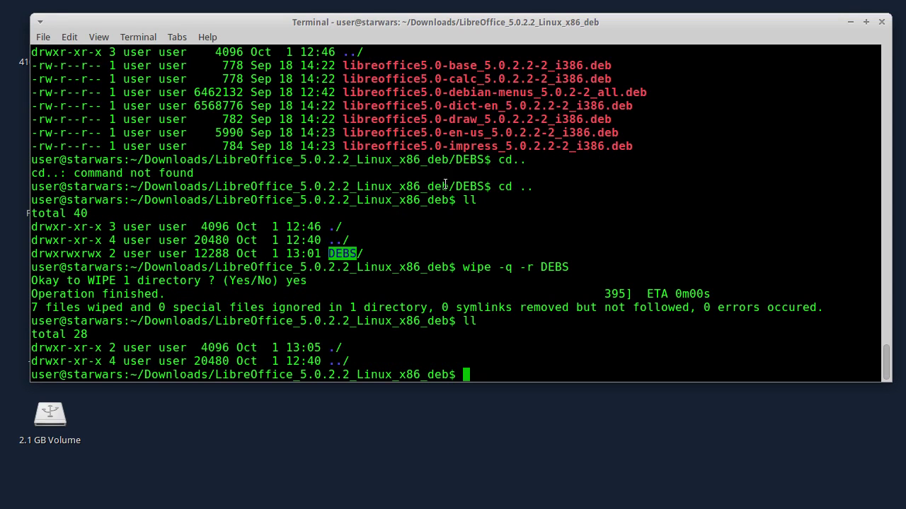